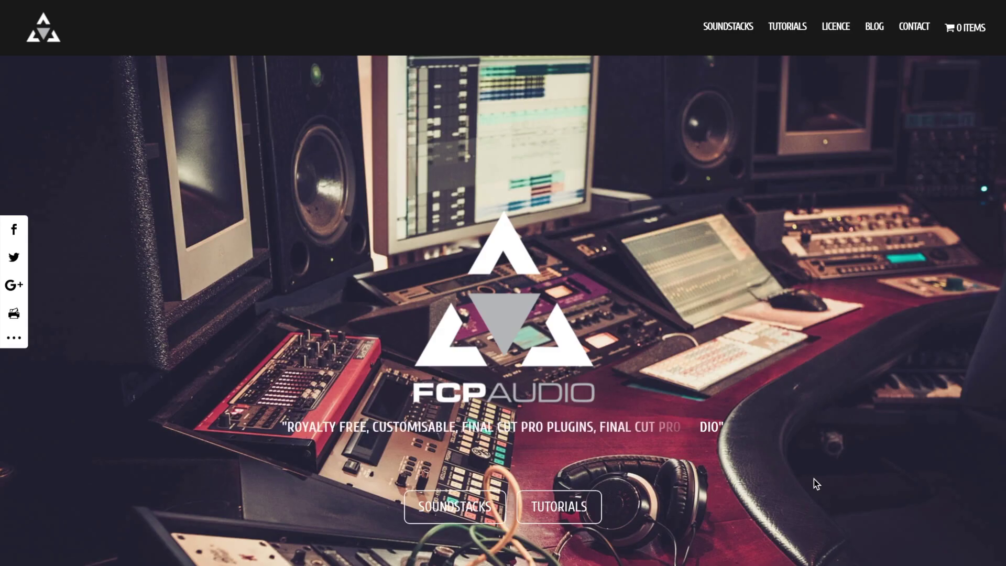
Open the Advert Music Uplifting product page and preview the Holiday track's long version
{"action": "left_click", "coordinate": [455, 507]}
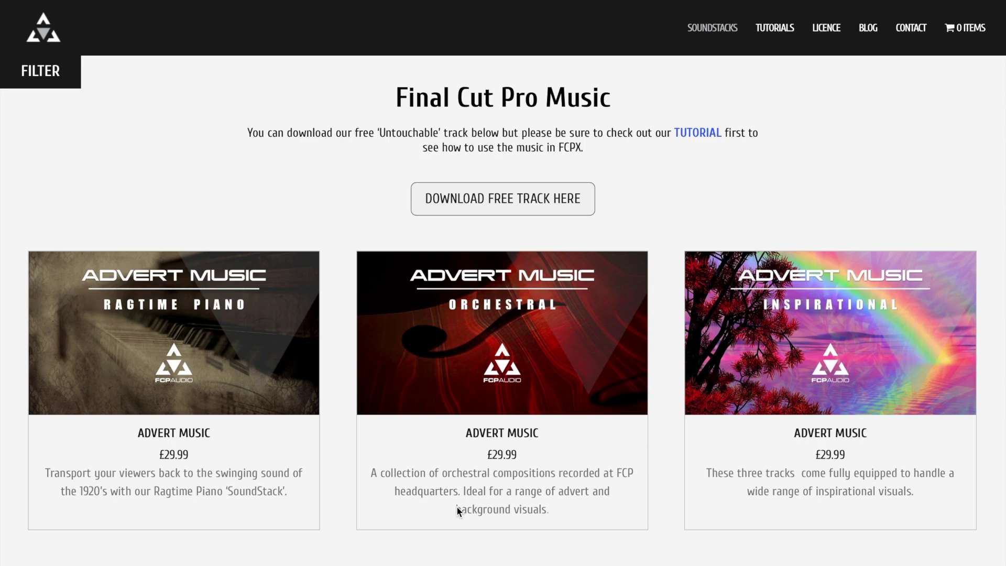
{"action": "scroll", "coordinate": [455, 511], "scroll_direction": "down", "scroll_amount": 5}
{"action": "left_click", "coordinate": [219, 403]}
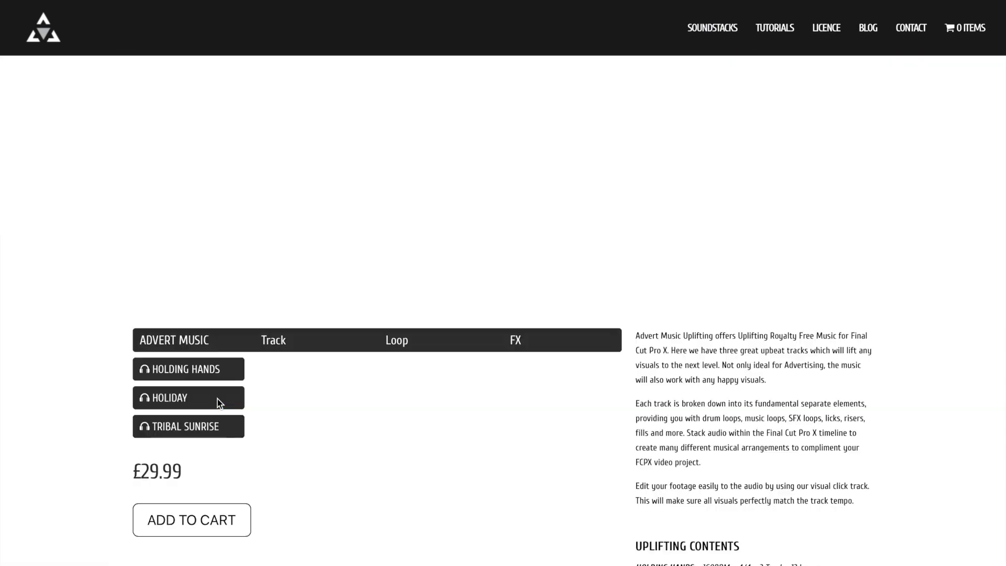
{"action": "scroll", "coordinate": [177, 446], "scroll_direction": "down", "scroll_amount": 2}
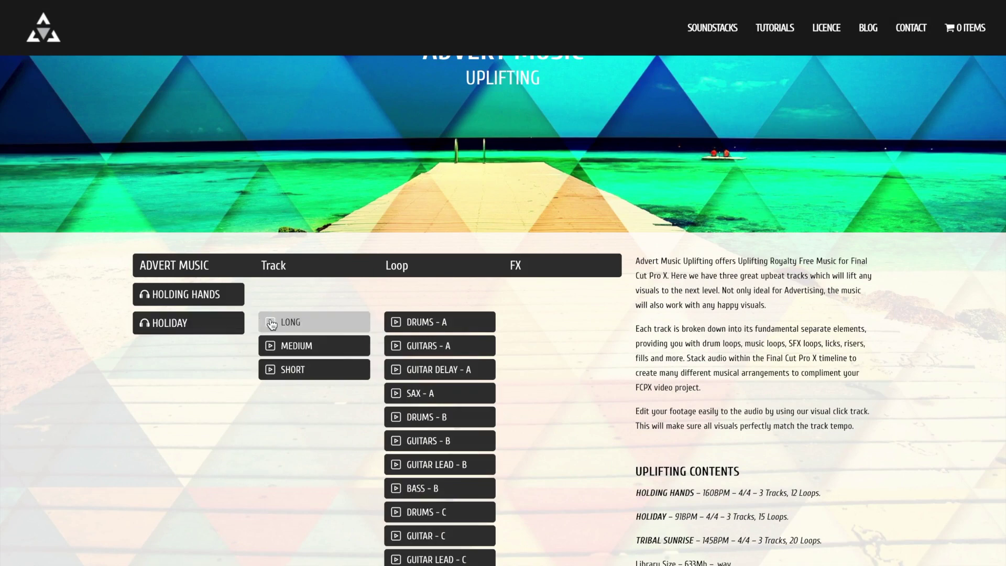
{"action": "left_click", "coordinate": [271, 328]}
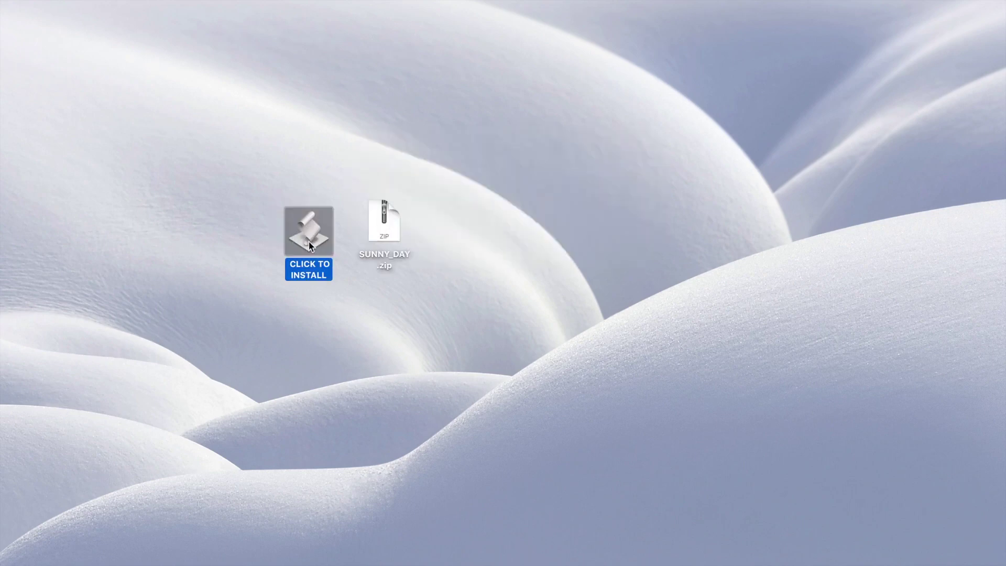
Run the CLICK TO INSTALL package from the desktop
{"action": "double_click", "coordinate": [309, 244]}
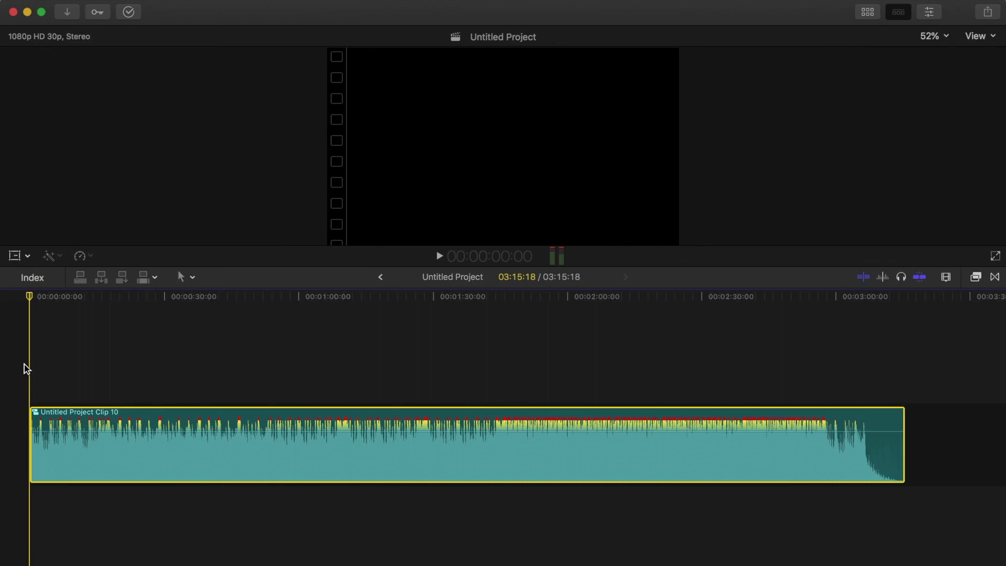
Break apart the compound clip twice, first into sections, then into individual SUNNY DAY loops
{"action": "key", "text": "shift+super+g"}
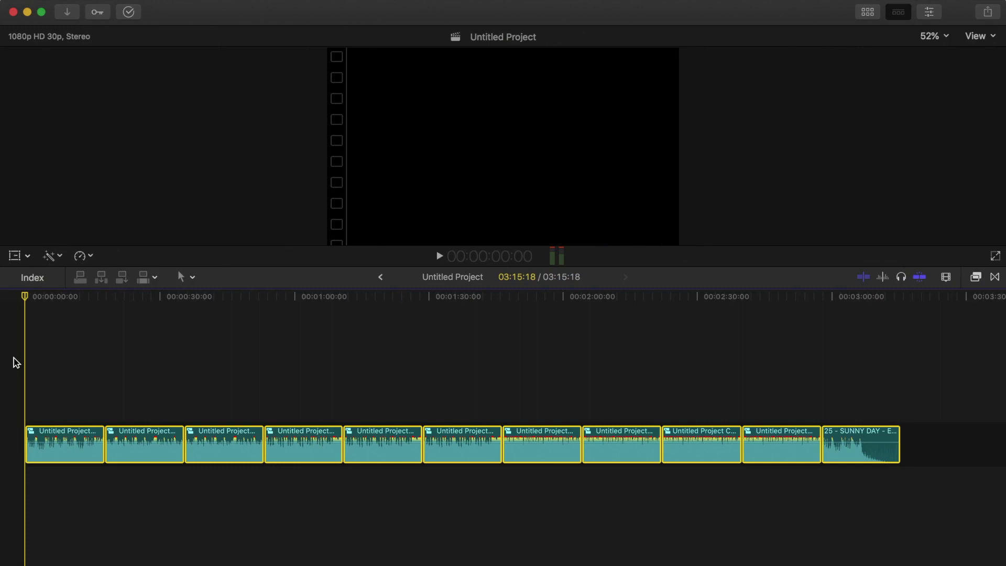
{"action": "key", "text": "shift+super+g"}
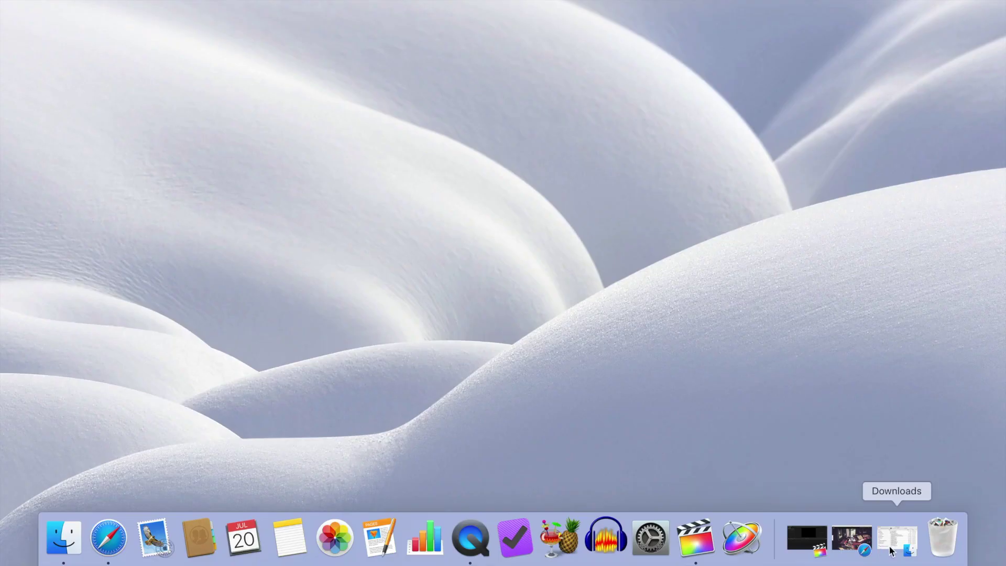
Move SUNNY_DAY.zip from Downloads onto the desktop beside the extracted CLICK TO INSTALL installer
{"action": "left_click", "coordinate": [893, 542]}
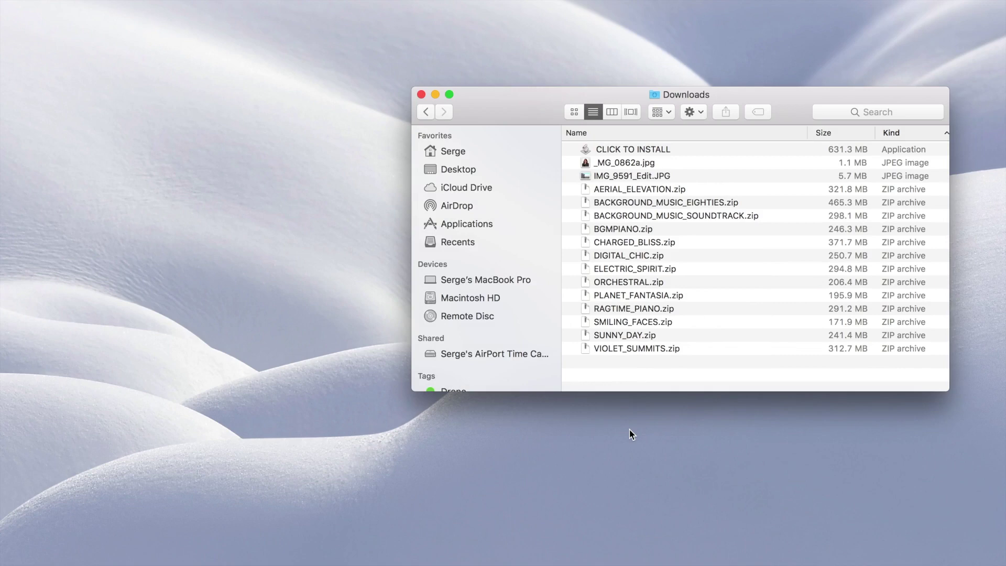
{"action": "left_click_drag", "start_coordinate": [613, 340], "coordinate": [287, 225]}
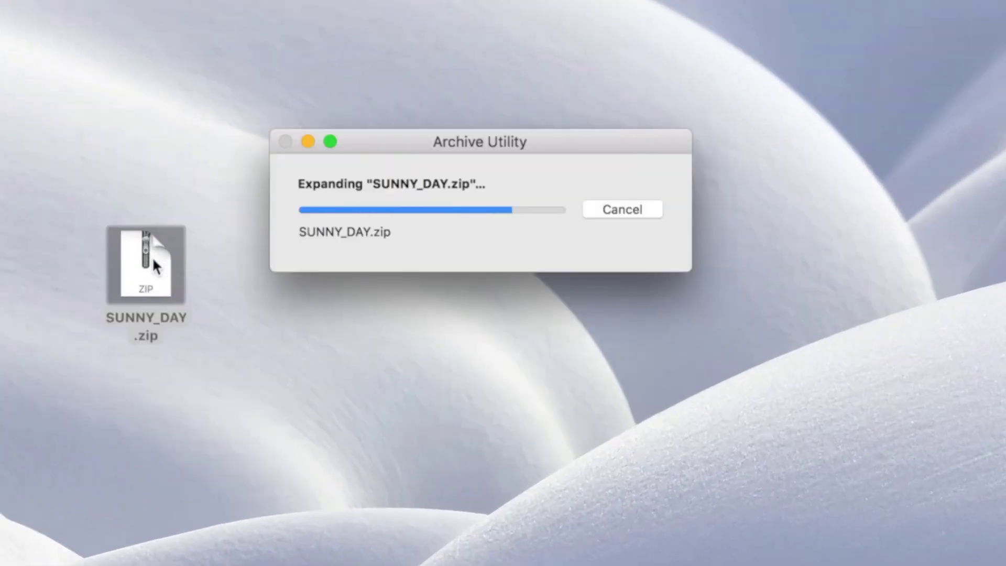
{"action": "left_click_drag", "start_coordinate": [156, 267], "coordinate": [296, 270]}
Launch CLICK TO INSTALL, allow it, authorize with the admin password, and dismiss the success message
{"action": "double_click", "coordinate": [163, 299]}
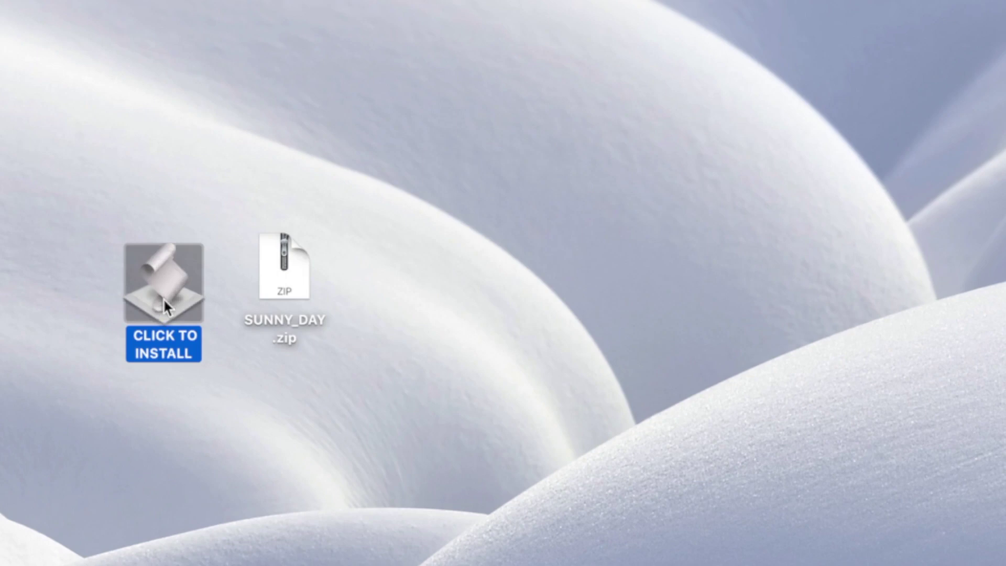
{"action": "left_click", "coordinate": [656, 241]}
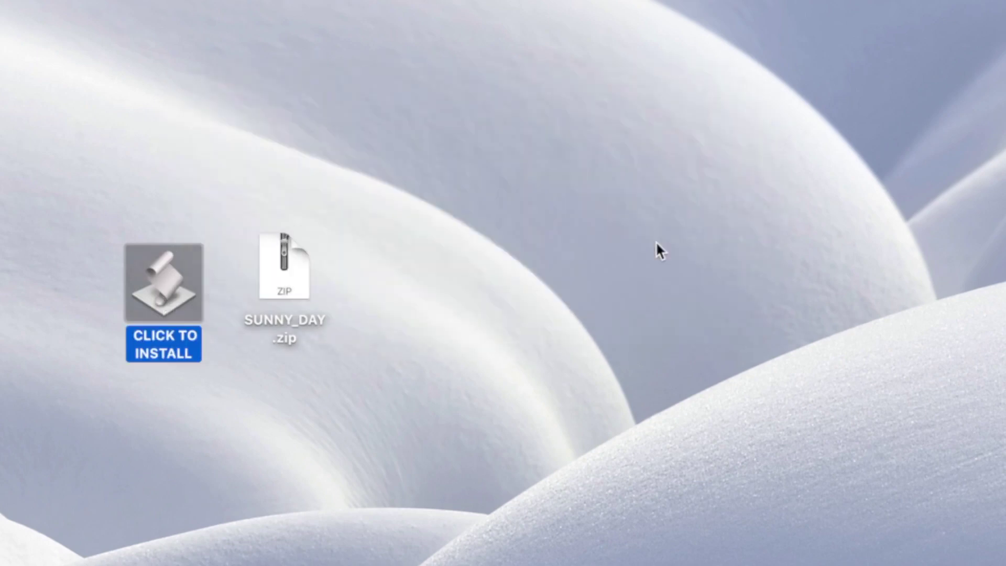
{"action": "left_click", "coordinate": [587, 225]}
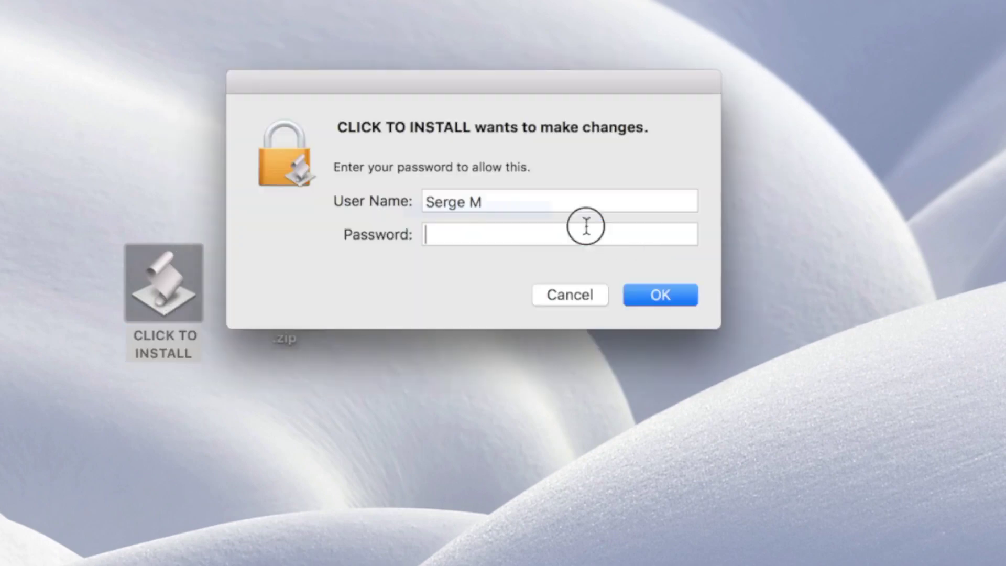
{"action": "type", "text": "•••••••••••••"}
{"action": "left_click", "coordinate": [670, 297]}
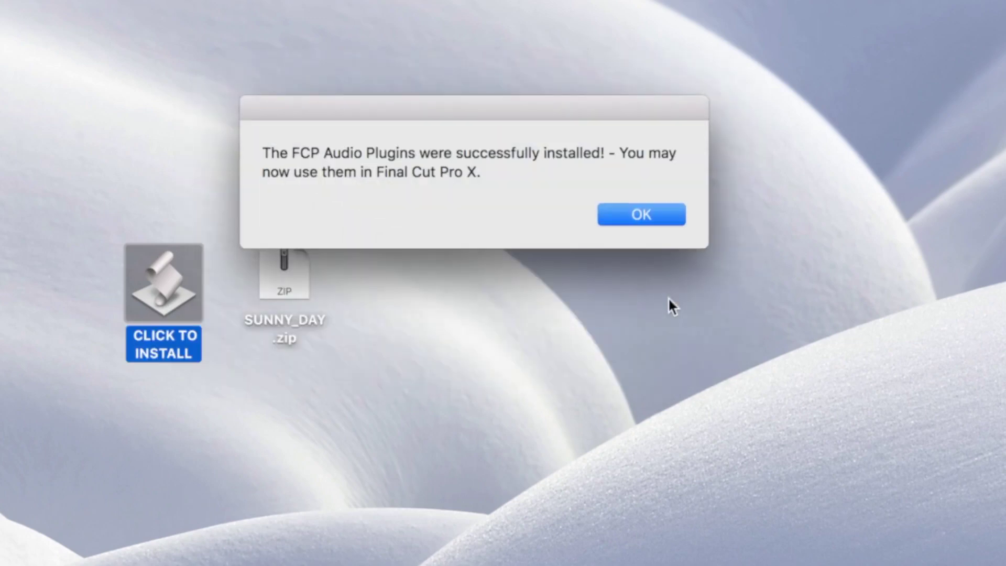
{"action": "left_click", "coordinate": [649, 214]}
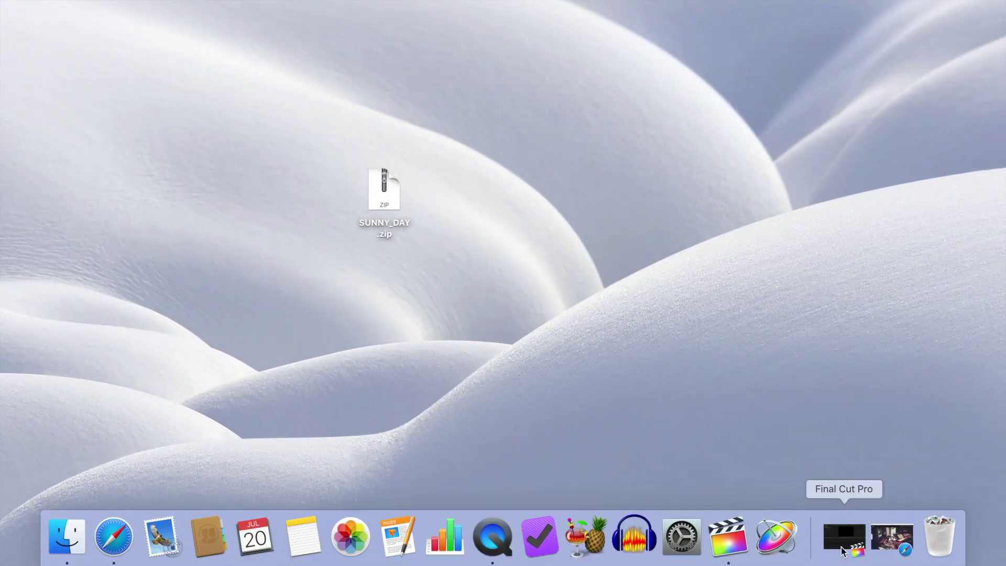
Launch Final Cut Pro and show the SUNNY DAY folder in the Photos and Audio sound browser
{"action": "left_click", "coordinate": [841, 546]}
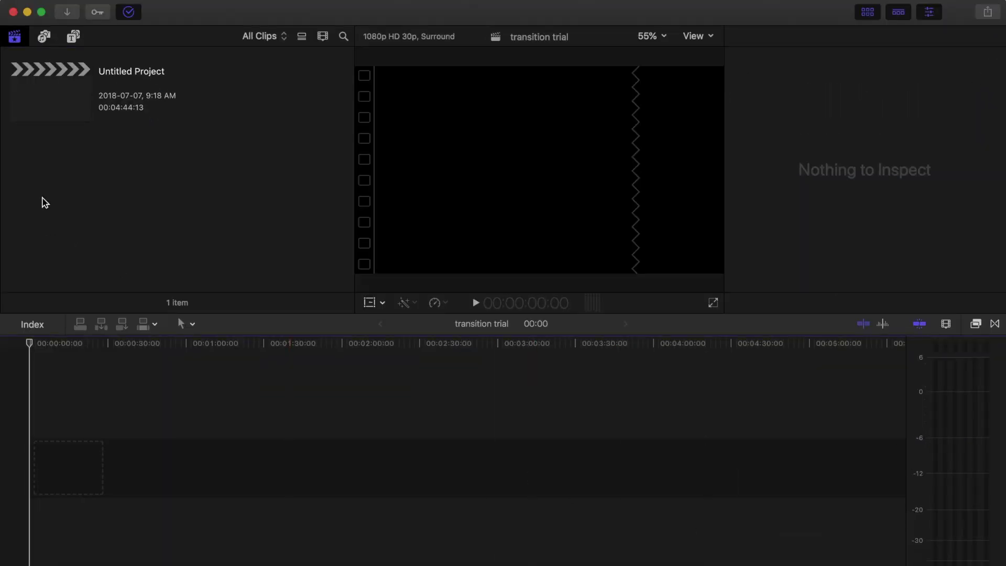
{"action": "left_click", "coordinate": [44, 37]}
{"action": "left_click", "coordinate": [44, 38]}
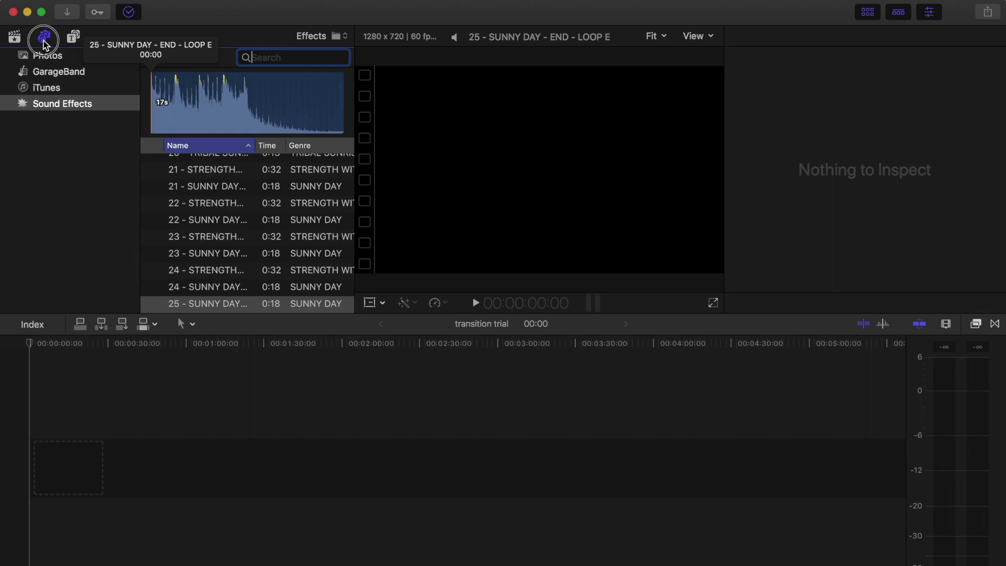
{"action": "left_click", "coordinate": [346, 41]}
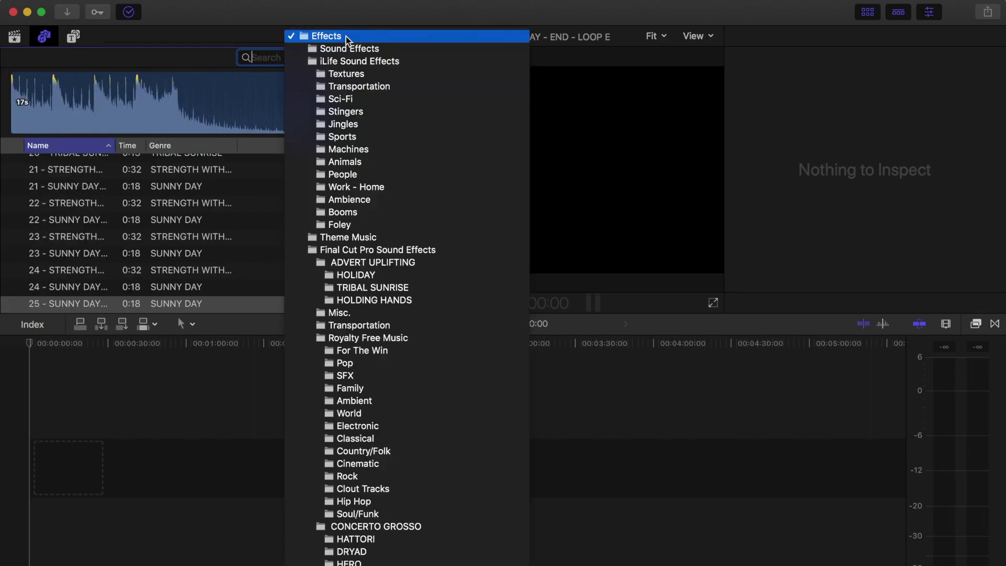
{"action": "scroll", "coordinate": [335, 279], "scroll_direction": "down", "scroll_amount": 10}
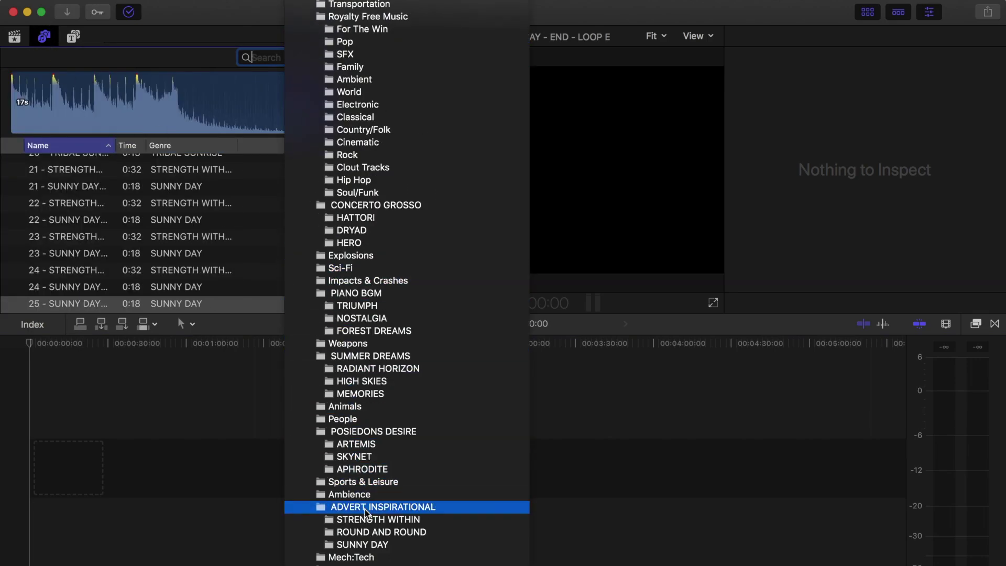
{"action": "left_click", "coordinate": [362, 544]}
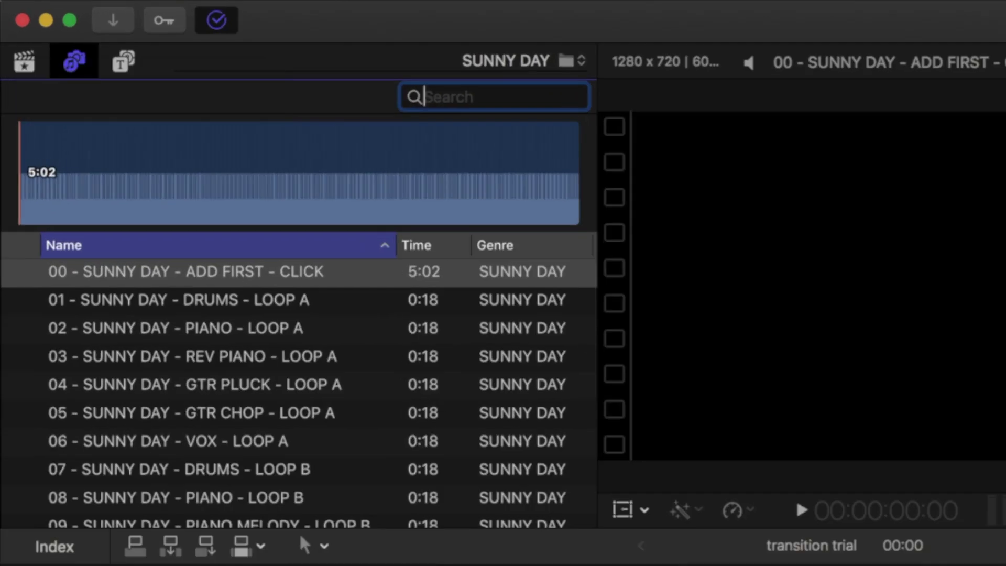
Append 00 - SUNNY DAY - ADD FIRST - CLICK to the timeline and disable that clip
{"action": "left_click", "coordinate": [235, 271]}
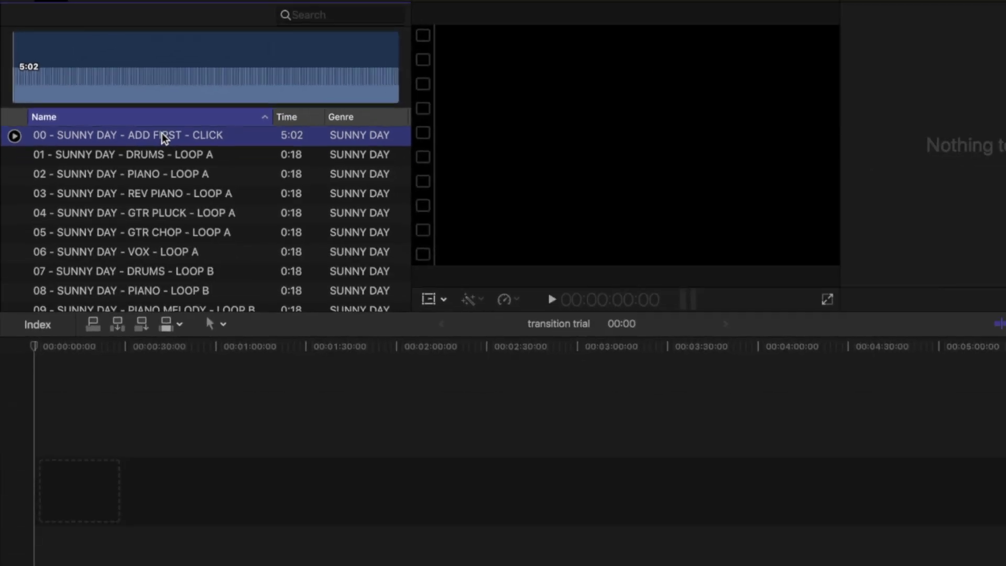
{"action": "key", "text": "e"}
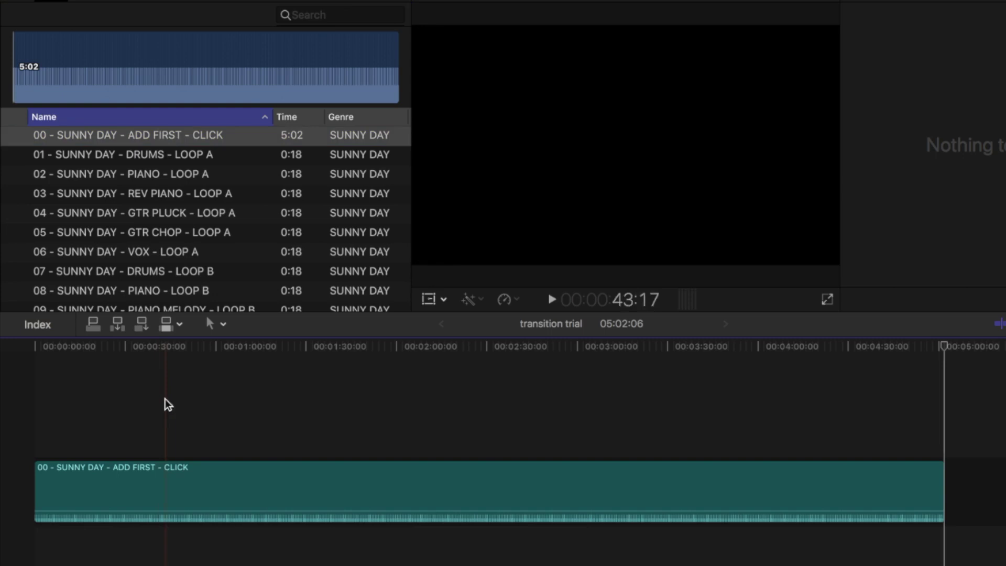
{"action": "left_click", "coordinate": [133, 489]}
{"action": "key", "text": "v"}
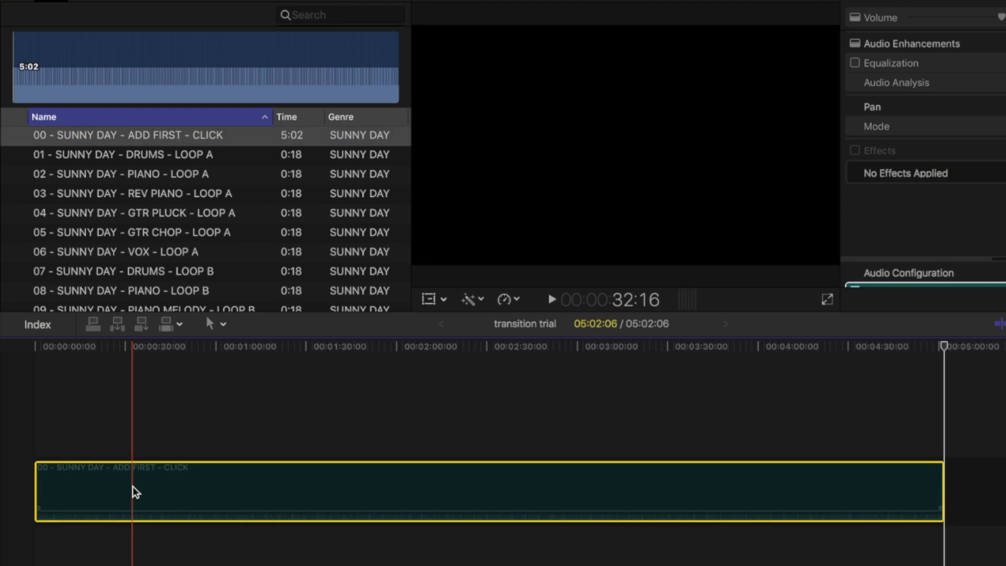
Connect 01 - SUNNY DAY - DRUMS - LOOP A at the timeline start and zoom in
{"action": "left_click", "coordinate": [24, 398]}
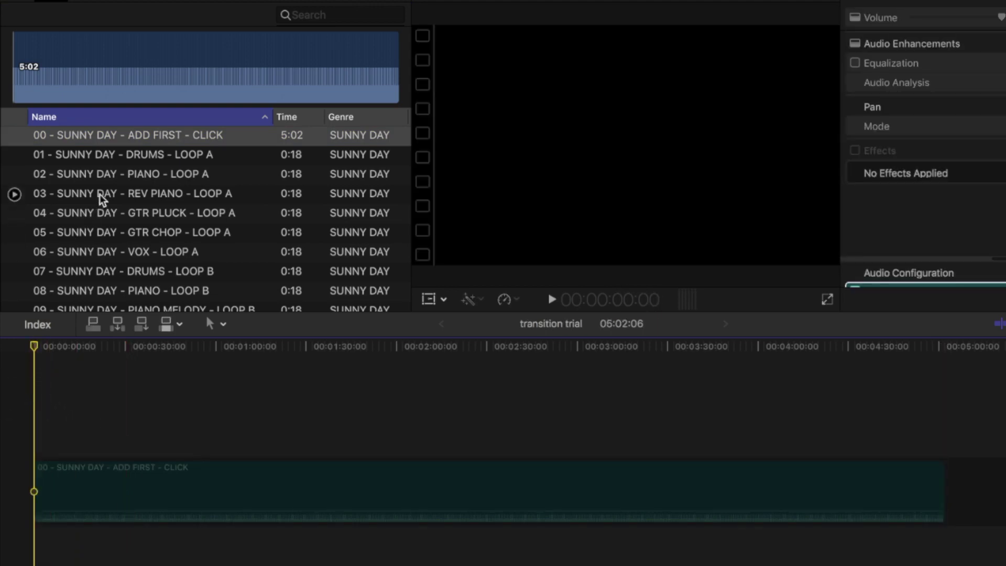
{"action": "left_click", "coordinate": [128, 160]}
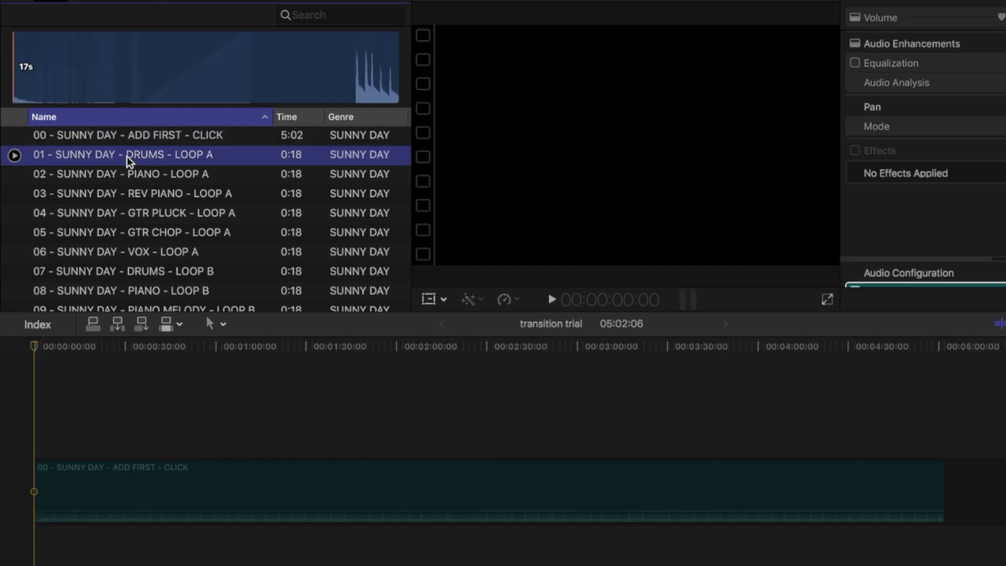
{"action": "key", "text": "q"}
{"action": "key", "text": "super+equal"}
{"action": "key", "text": "super+equal"}
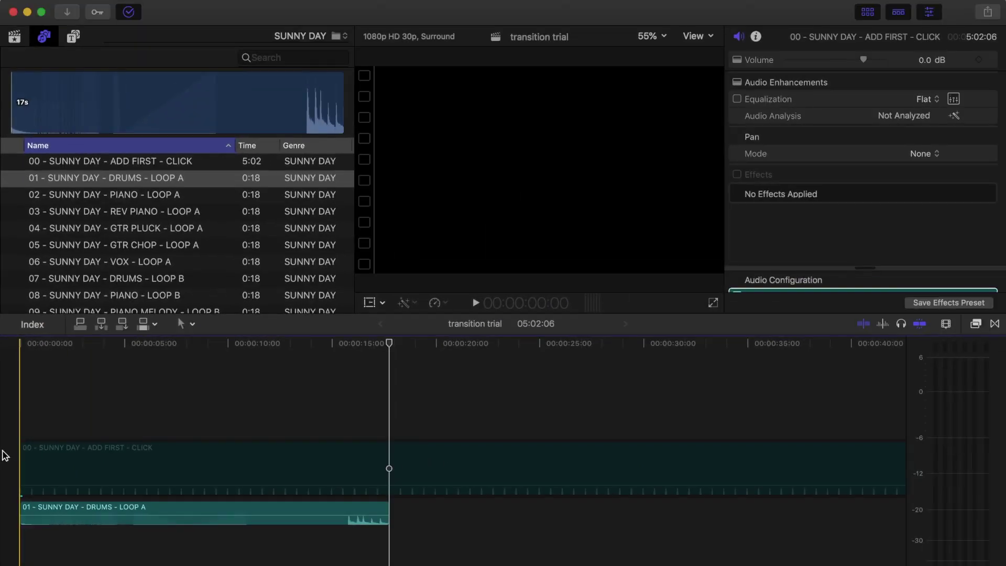
Connect PIANO and REV PIANO Loop A at the start, then play back the stack
{"action": "left_click", "coordinate": [19, 410]}
{"action": "left_click", "coordinate": [97, 196]}
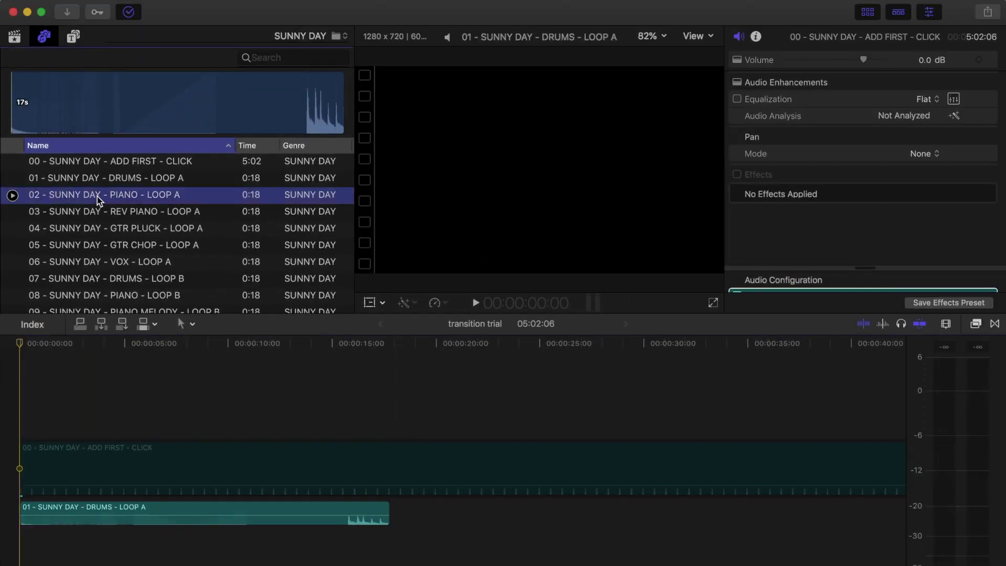
{"action": "key", "text": "q"}
{"action": "left_click", "coordinate": [80, 212]}
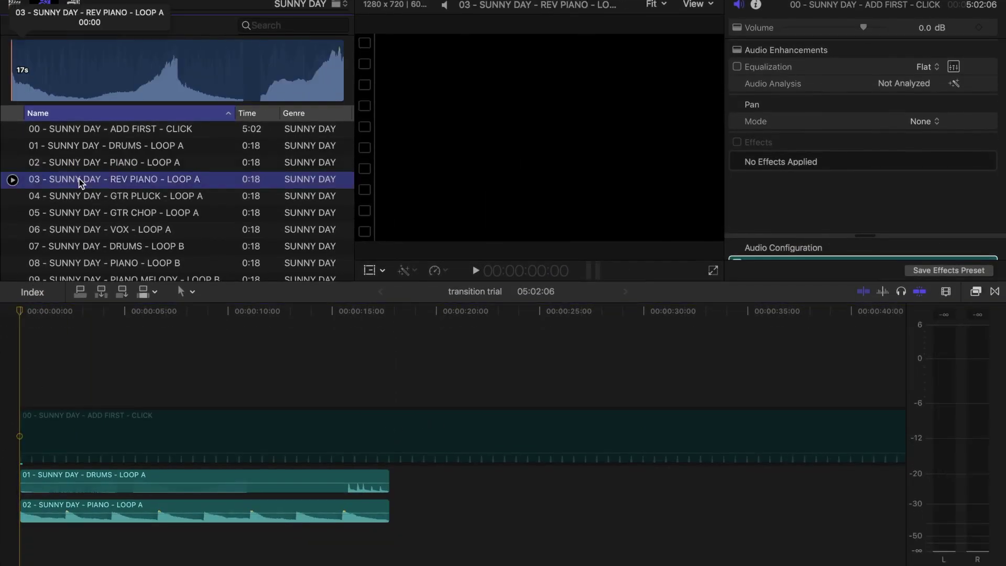
{"action": "key", "text": "q"}
{"action": "left_click", "coordinate": [3, 384]}
{"action": "key", "text": "space"}
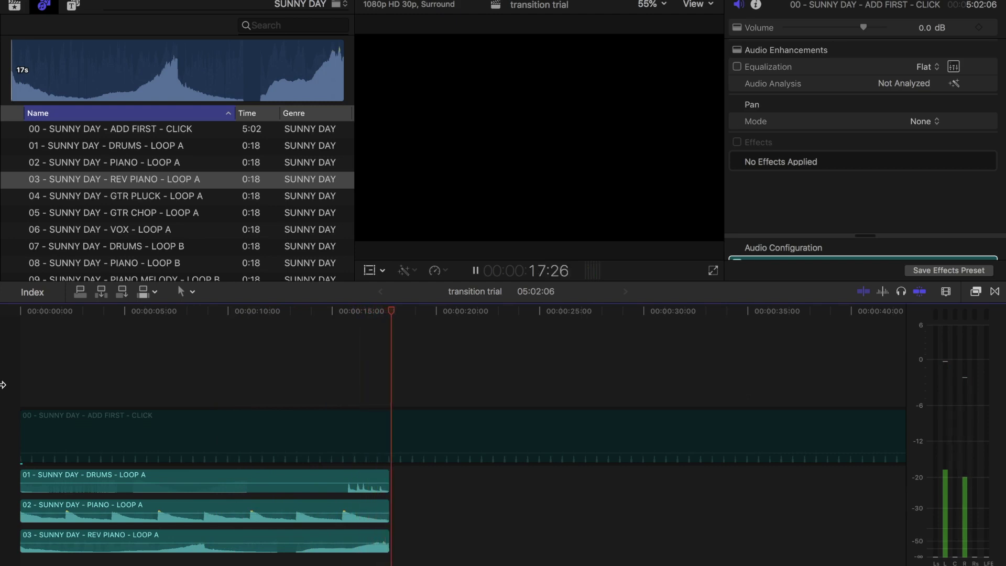
{"action": "key", "text": "space"}
{"action": "key", "text": "Home"}
Connect GTR PLUCK, GTR CHOP and VOX Loop A at the start and play the section
{"action": "left_click", "coordinate": [59, 196]}
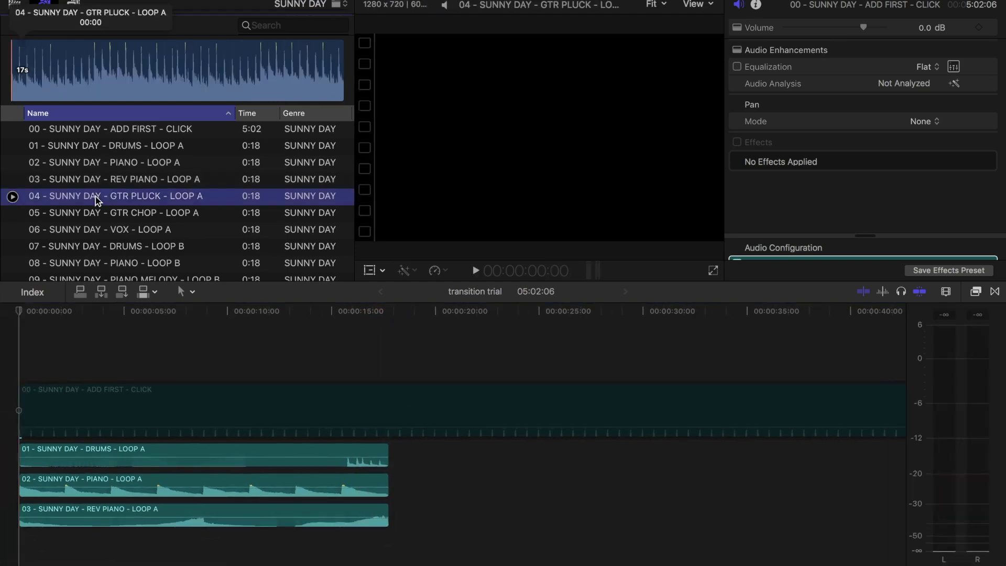
{"action": "key", "text": "q"}
{"action": "left_click", "coordinate": [60, 213]}
{"action": "key", "text": "q"}
{"action": "left_click", "coordinate": [61, 229]}
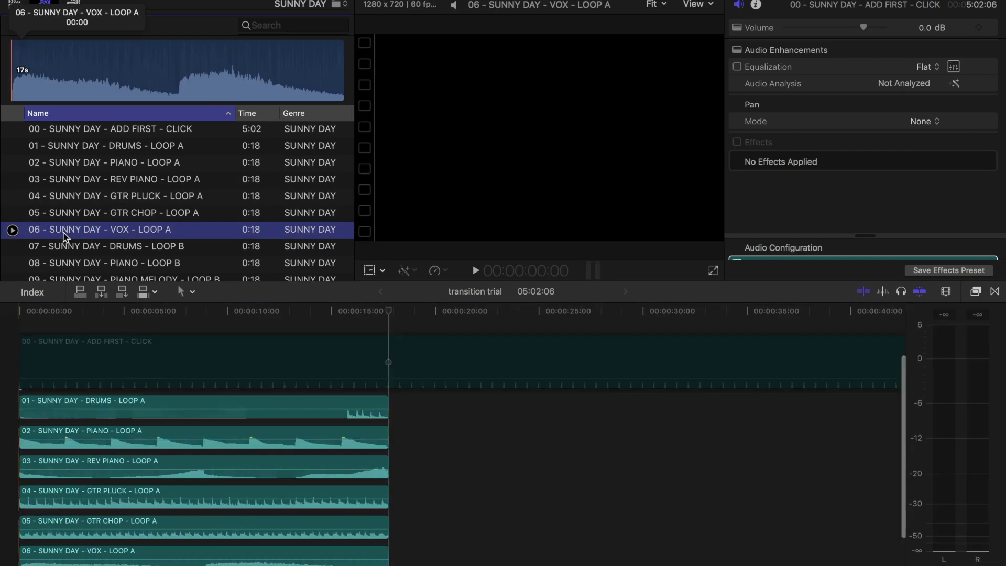
{"action": "scroll", "coordinate": [61, 229], "scroll_direction": "down", "scroll_amount": 2}
{"action": "key", "text": "q"}
{"action": "key", "text": "space"}
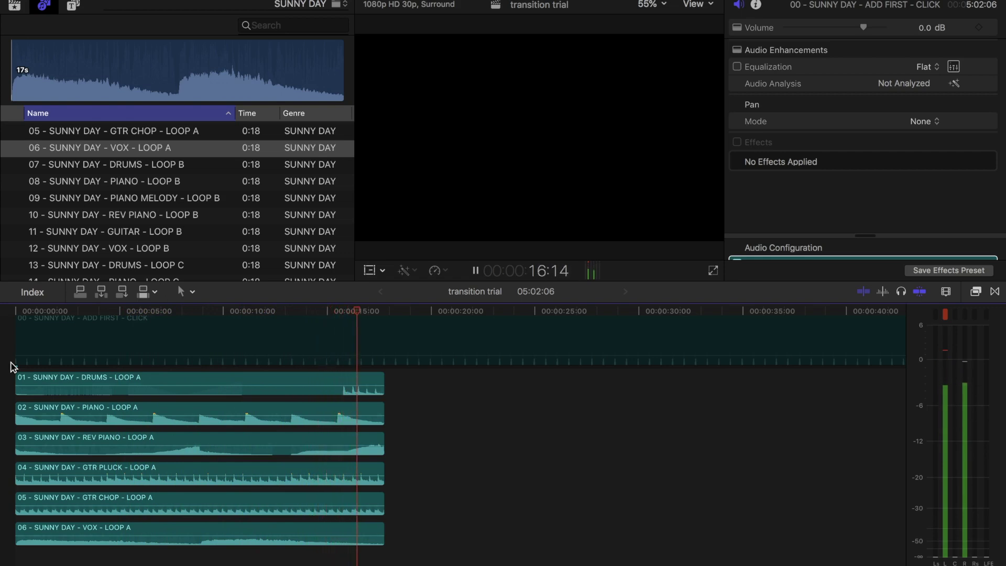
At the end of Loop A, connect DRUMS, PIANO and PIANO MELODY Loop B
{"action": "key", "text": "space"}
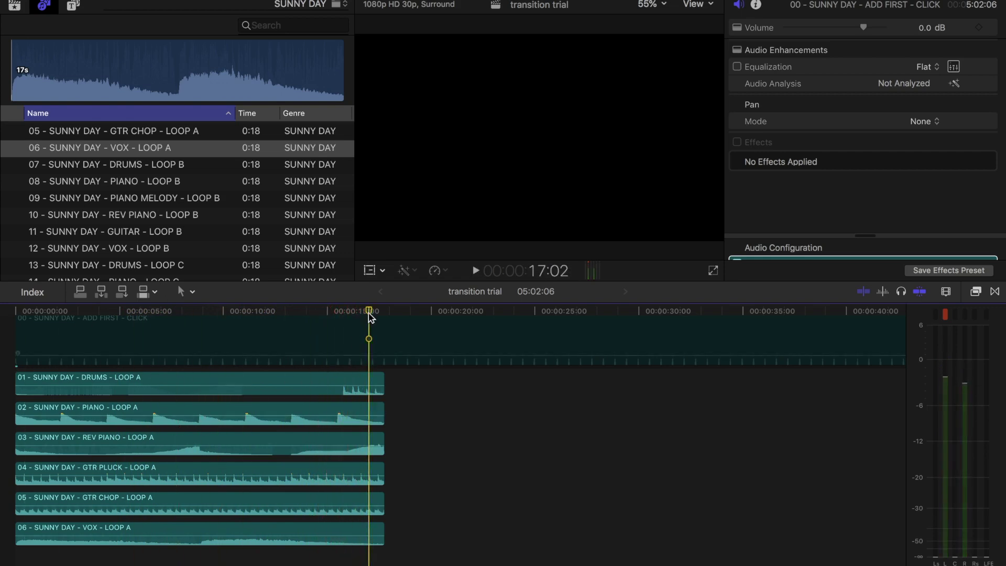
{"action": "left_click_drag", "start_coordinate": [371, 310], "coordinate": [384, 311]}
{"action": "left_click", "coordinate": [171, 169]}
{"action": "key", "text": "q"}
{"action": "key", "text": "Down"}
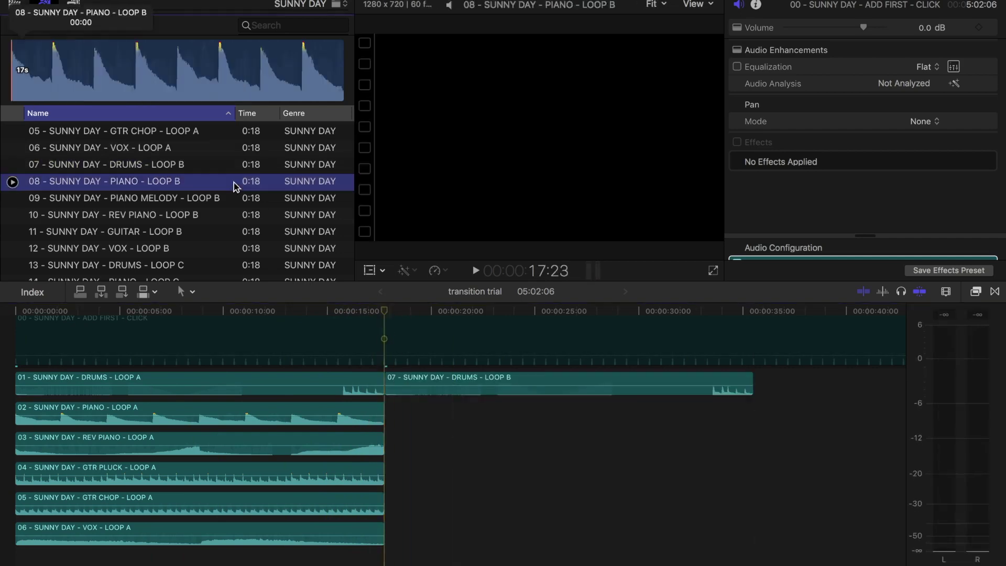
{"action": "key", "text": "q"}
{"action": "key", "text": "Down"}
{"action": "key", "text": "q"}
Connect REV PIANO Loop B twice, GUITAR and VOX Loop B, then play the transition
{"action": "key", "text": "Down"}
{"action": "key", "text": "q"}
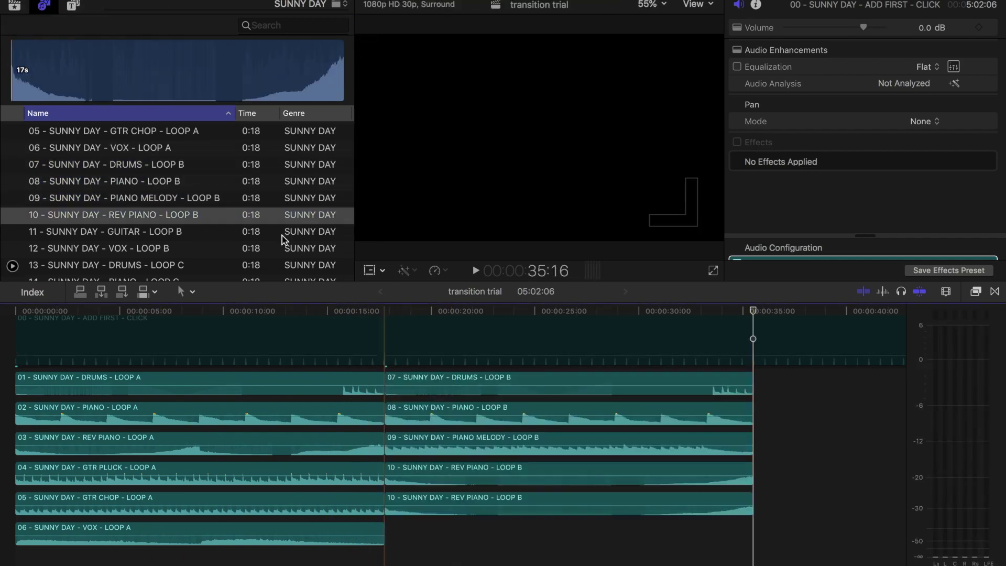
{"action": "key", "text": "q"}
{"action": "key", "text": "Down"}
{"action": "key", "text": "q"}
{"action": "key", "text": "Down"}
{"action": "key", "text": "q"}
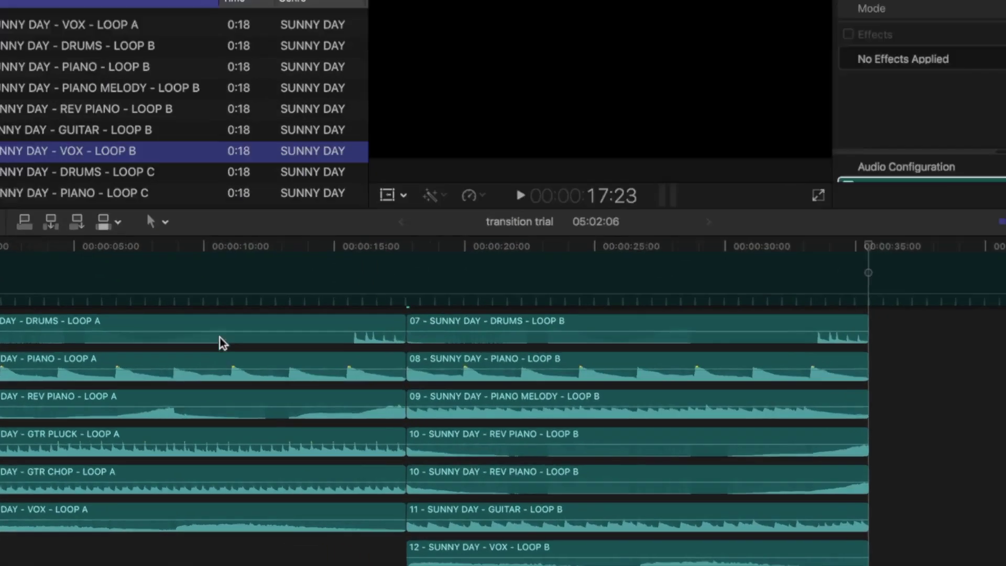
{"action": "key", "text": "space"}
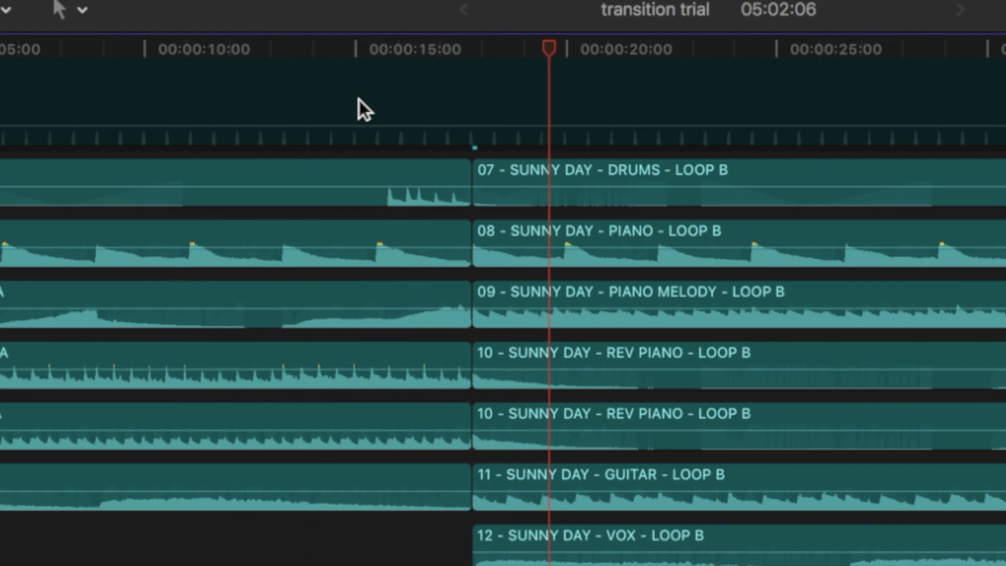
{"action": "key", "text": "space"}
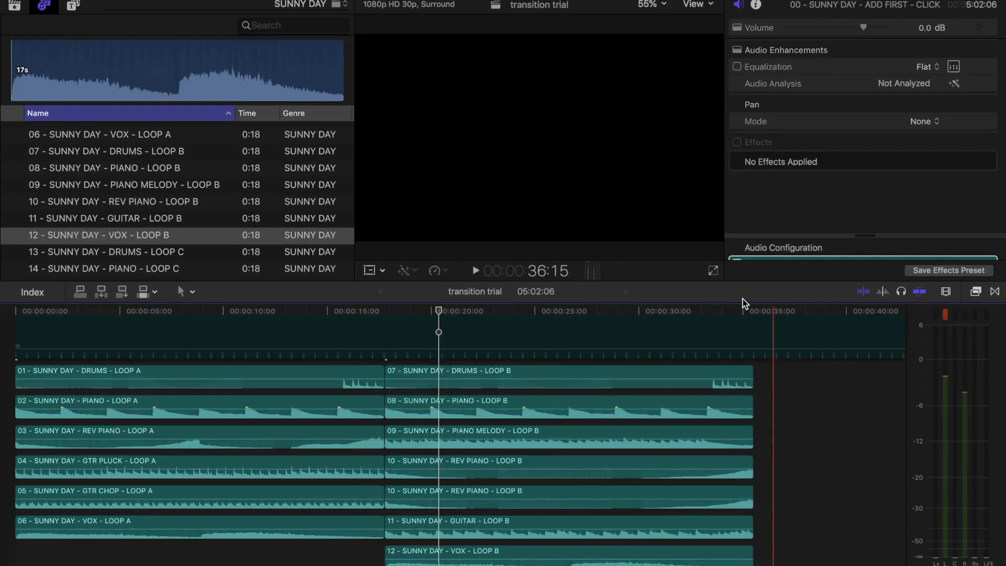
At the end of Loop B, connect DRUMS, PIANO and PIANO MELODY Loop C
{"action": "left_click", "coordinate": [754, 311]}
{"action": "scroll", "coordinate": [755, 315], "scroll_direction": "right", "scroll_amount": 10}
{"action": "left_click", "coordinate": [197, 209]}
{"action": "key", "text": "q"}
{"action": "key", "text": "Down"}
{"action": "key", "text": "q"}
{"action": "key", "text": "Down"}
{"action": "key", "text": "q"}
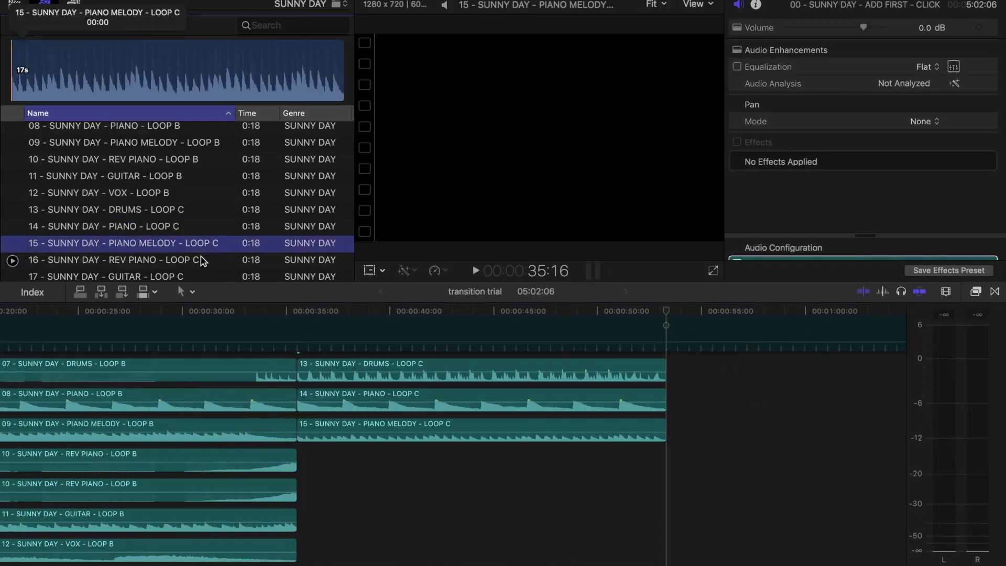
Connect REV PIANO, GUITAR and BASS Loop C to finish the Loop C section
{"action": "key", "text": "Down"}
{"action": "key", "text": "q"}
{"action": "key", "text": "Down"}
{"action": "key", "text": "q"}
{"action": "key", "text": "Down"}
{"action": "key", "text": "q"}
{"action": "scroll", "coordinate": [706, 336], "scroll_direction": "right", "scroll_amount": 6}
Add the Loop D clips and END Loop E, then fit and zoom the timeline
{"action": "key", "text": "Down"}
{"action": "key", "text": "q"}
{"action": "key", "text": "Down"}
{"action": "key", "text": "q"}
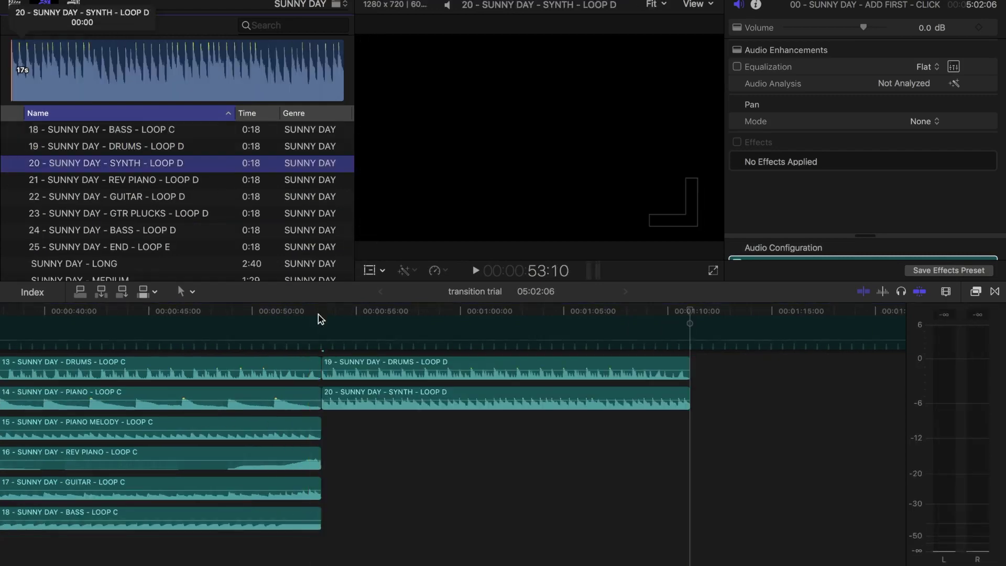
{"action": "key", "text": "Down"}
{"action": "key", "text": "q"}
{"action": "key", "text": "Down"}
{"action": "key", "text": "q"}
{"action": "key", "text": "Down"}
{"action": "key", "text": "q"}
{"action": "key", "text": "Down"}
{"action": "key", "text": "q"}
{"action": "left_click", "coordinate": [188, 246]}
{"action": "key", "text": "e"}
{"action": "key", "text": "shift+z"}
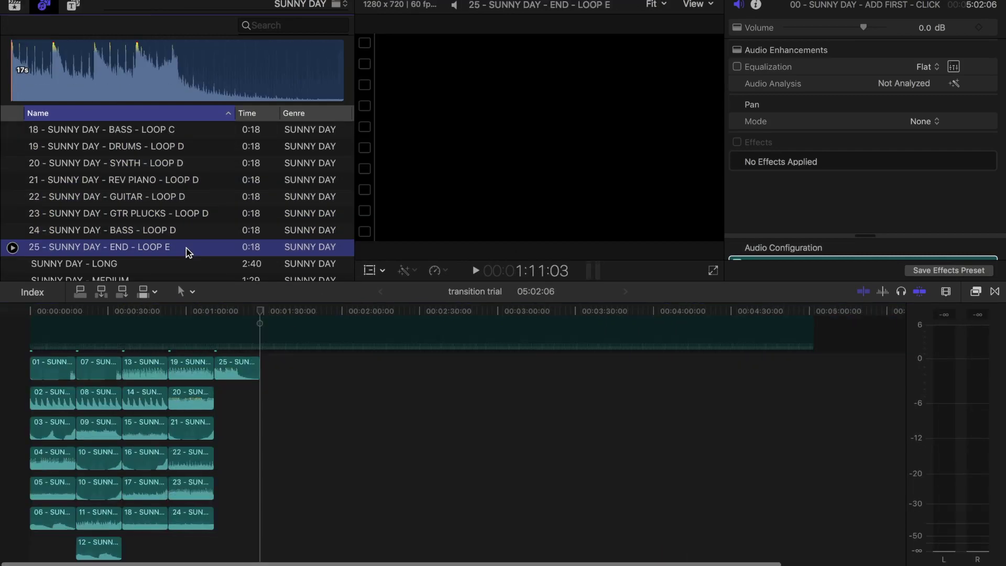
{"action": "left_click", "coordinate": [14, 414]}
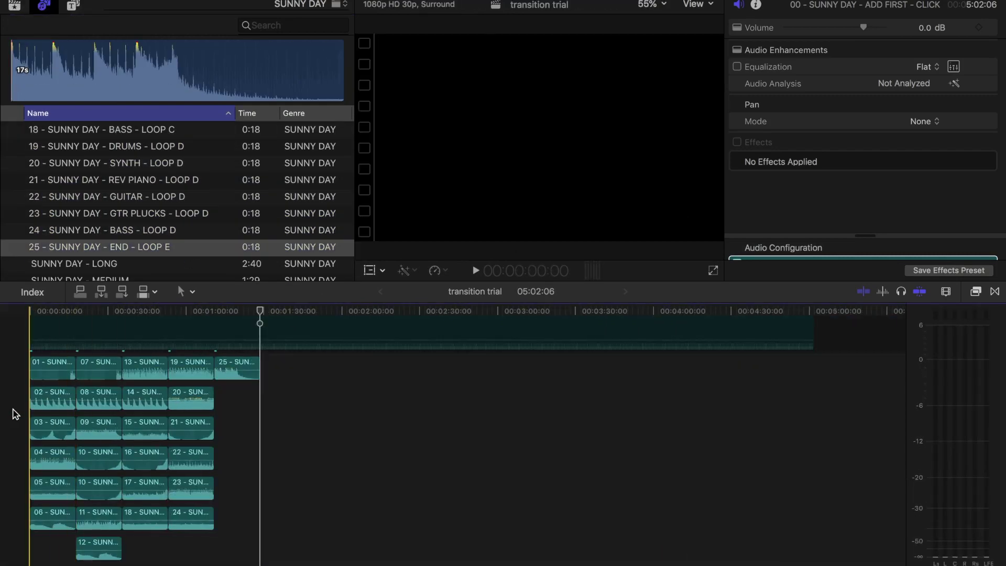
{"action": "key", "text": "super+equal"}
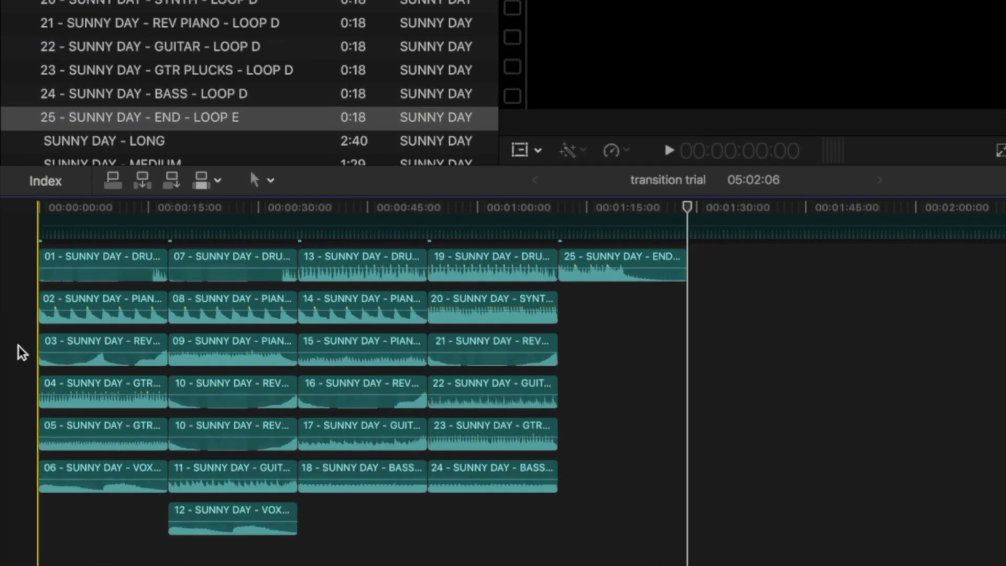
Paste a copy of the Loop B section after the original Loop B clips
{"action": "left_click", "coordinate": [170, 350]}
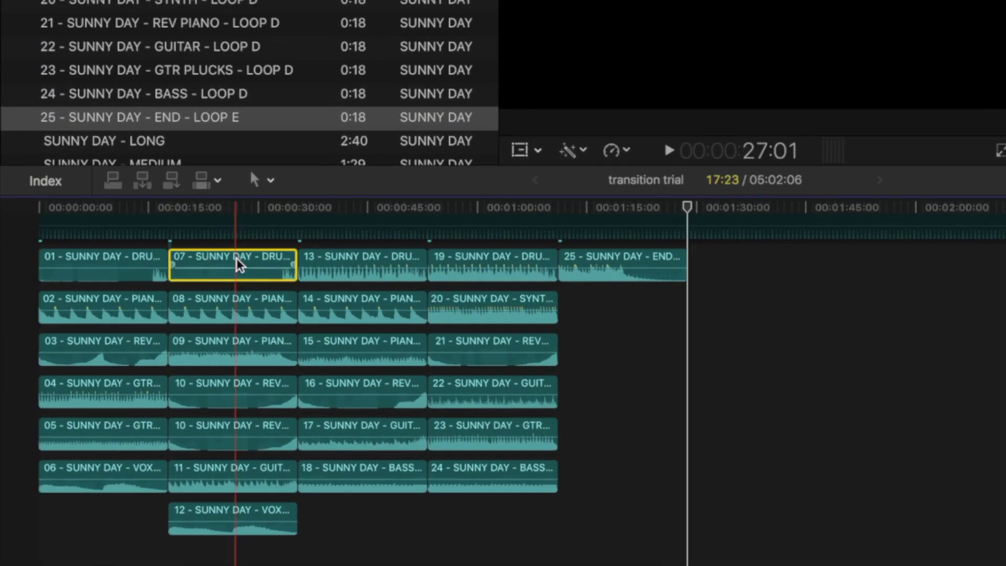
{"action": "left_click", "coordinate": [250, 519], "text": "shift"}
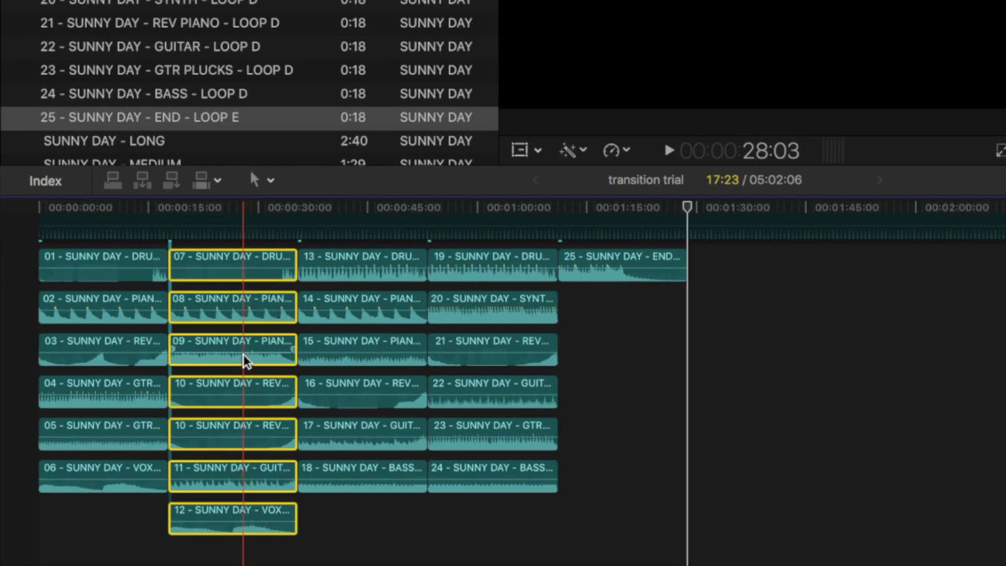
{"action": "key", "text": "super+v"}
{"action": "key", "text": "super+v"}
{"action": "left_click", "coordinate": [338, 273]}
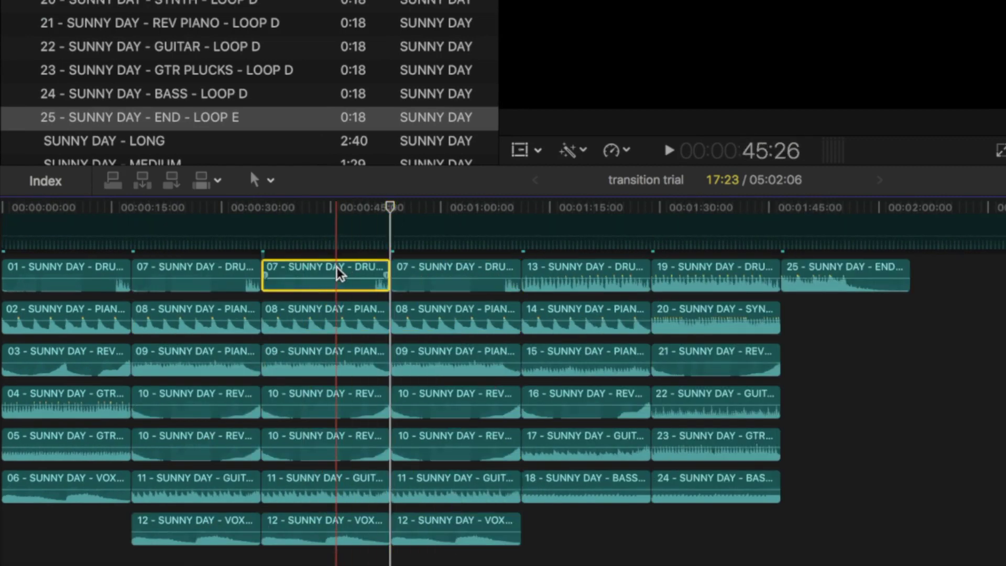
{"action": "left_click", "coordinate": [260, 207]}
Delete all Loop C clips and slide the Loop D and E clips left into the gap
{"action": "left_click", "coordinate": [605, 272]}
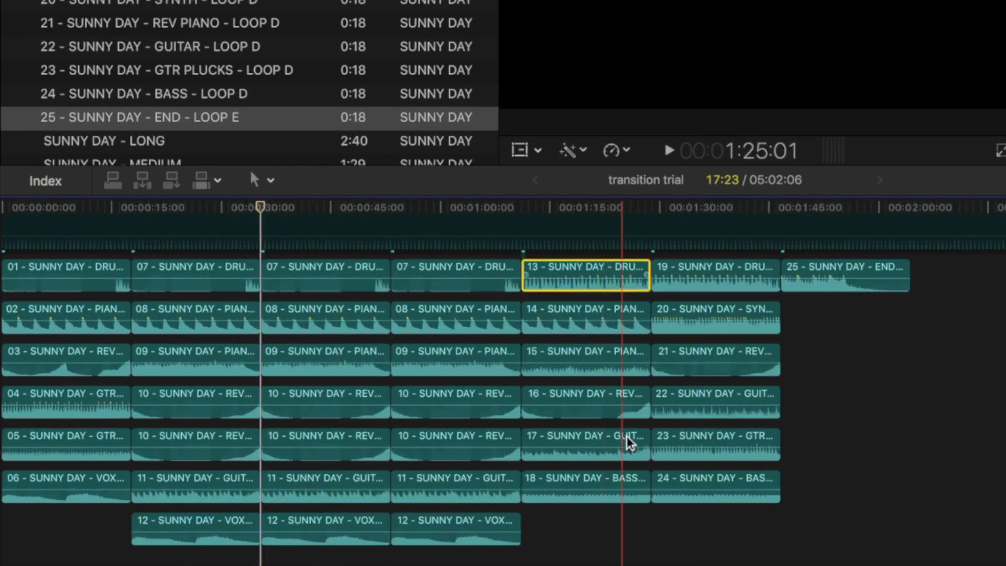
{"action": "left_click", "coordinate": [602, 479], "text": "shift"}
{"action": "key", "text": "Delete"}
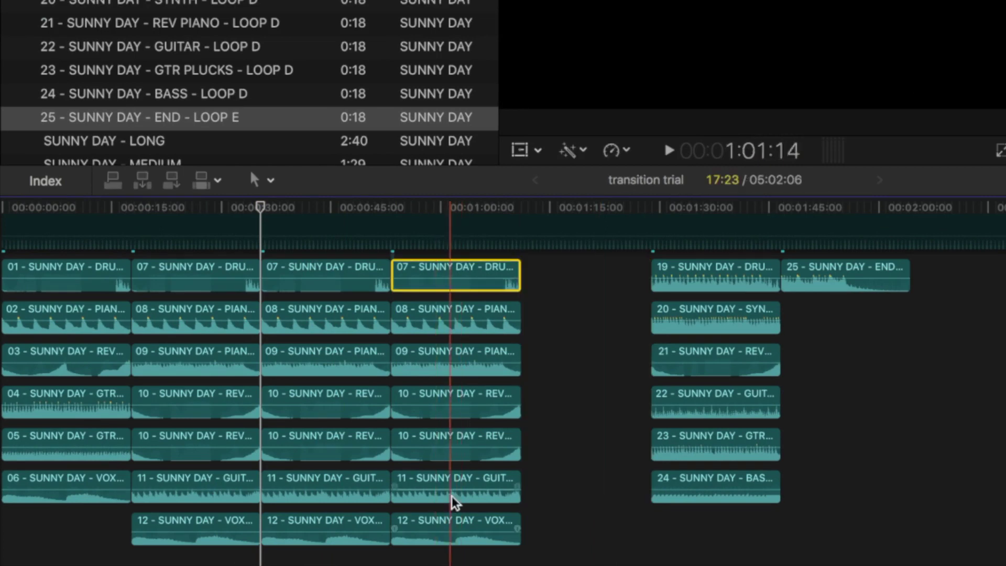
{"action": "left_click", "coordinate": [716, 272]}
{"action": "left_click", "coordinate": [696, 478], "text": "shift"}
{"action": "left_click_drag", "start_coordinate": [687, 266], "coordinate": [558, 265]}
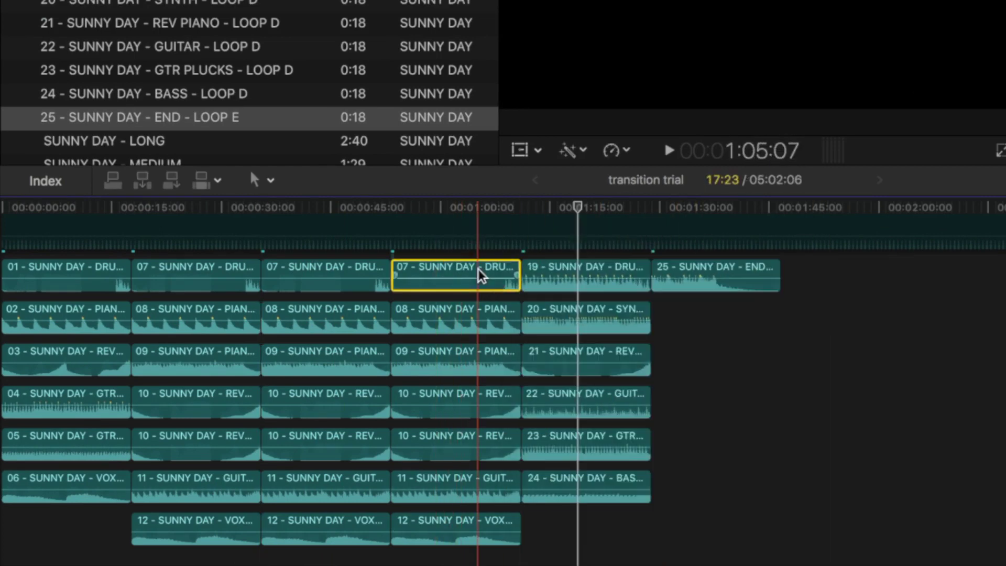
Remove the extra Loop B copy and shift Loop D and E left to close the gap
{"action": "left_click", "coordinate": [454, 519], "text": "shift"}
{"action": "key", "text": "Delete"}
{"action": "left_click_drag", "start_coordinate": [709, 272], "coordinate": [578, 273]}
{"action": "key", "text": "super+equal"}
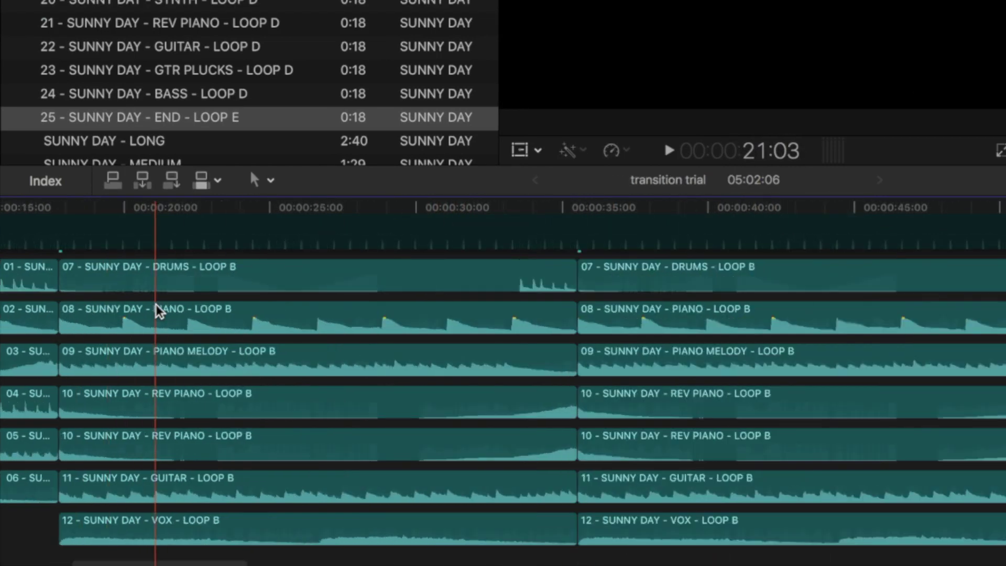
Raise the GTR PLUCK Loop A volume to 12 dB and boost GTR CHOP Loop A
{"action": "scroll", "coordinate": [159, 310], "scroll_direction": "left", "scroll_amount": 10}
{"action": "left_click", "coordinate": [263, 403]}
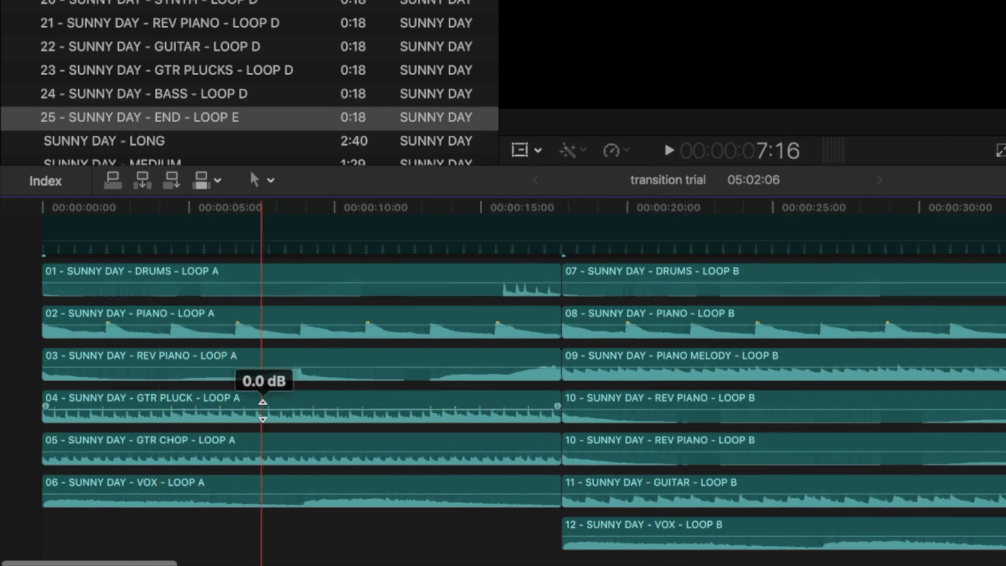
{"action": "left_click_drag", "start_coordinate": [262, 403], "coordinate": [262, 411]}
{"action": "left_click_drag", "start_coordinate": [260, 450], "coordinate": [261, 451]}
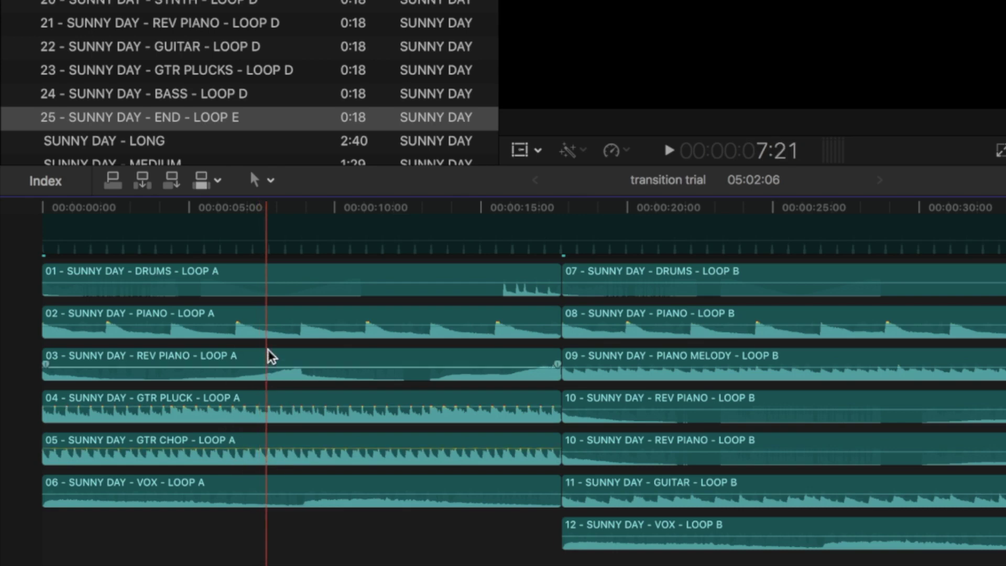
Delete the DRUMS Loop A clip and fit the whole arrangement in the timeline
{"action": "left_click", "coordinate": [276, 281]}
{"action": "key", "text": "Delete"}
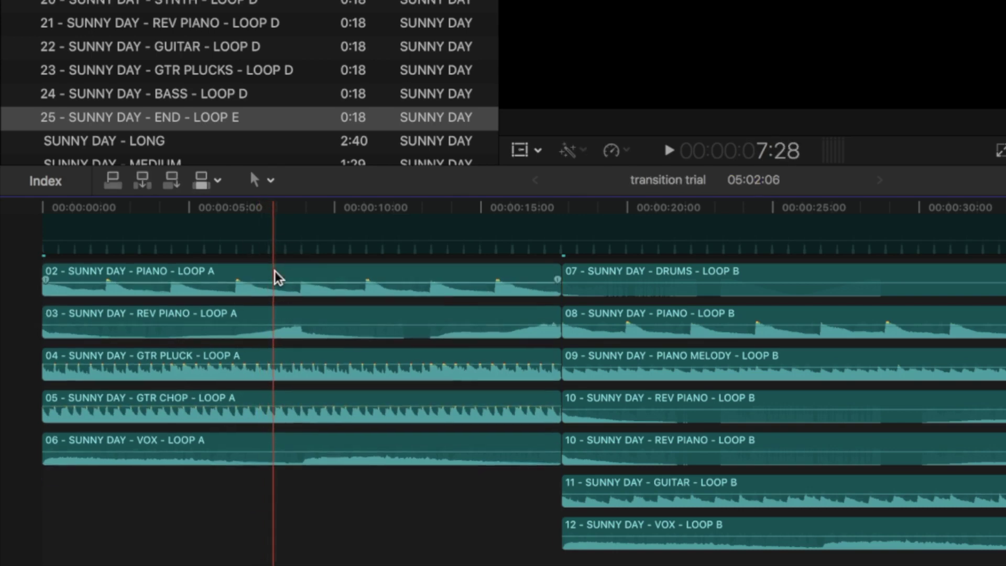
{"action": "key", "text": "shift+z"}
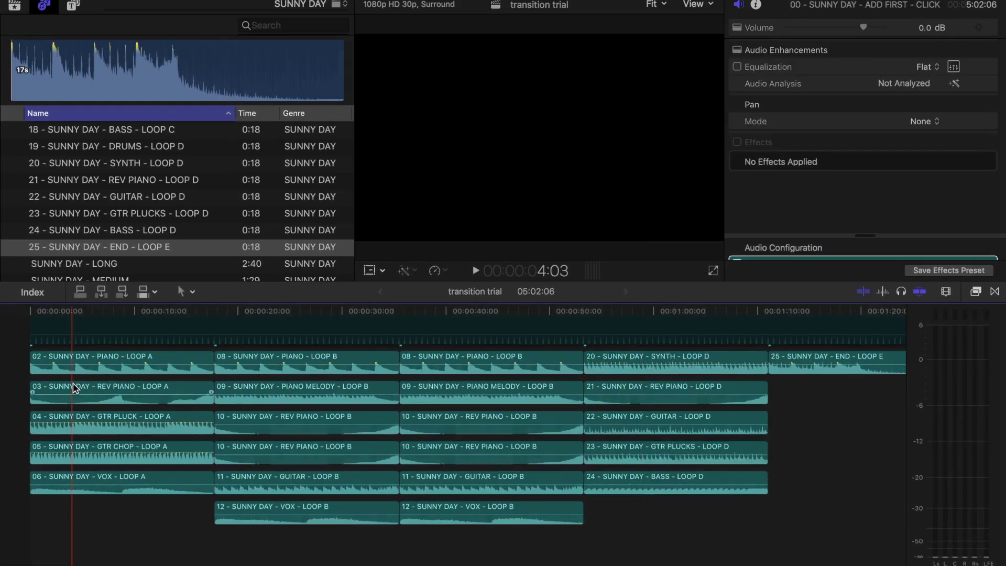
Play the finished SUNNY DAY loop arrangement from the start of the timeline
{"action": "key", "text": "space"}
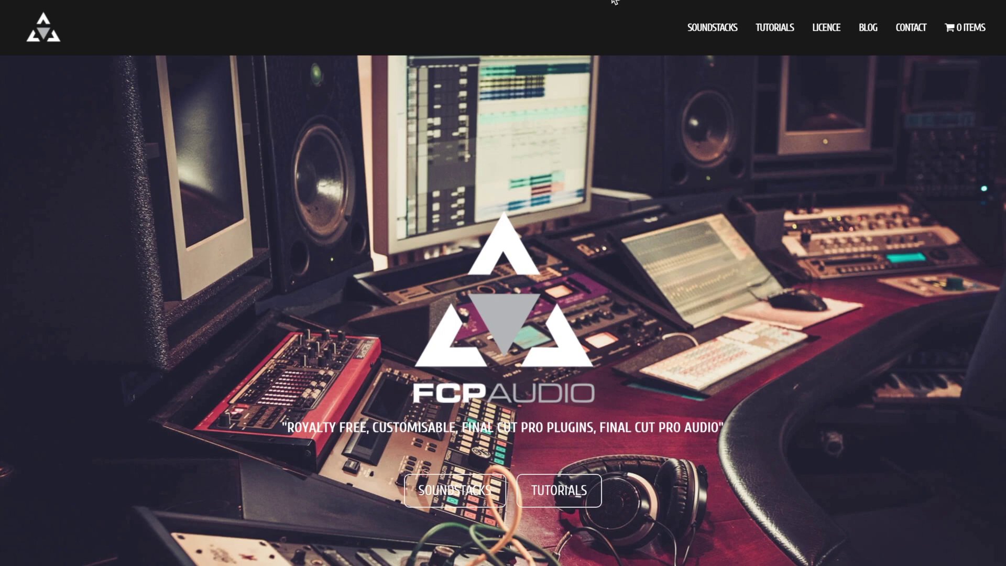
Go to the SOUNDSTACKS page on the FCP Audio website
{"action": "left_click", "coordinate": [705, 27]}
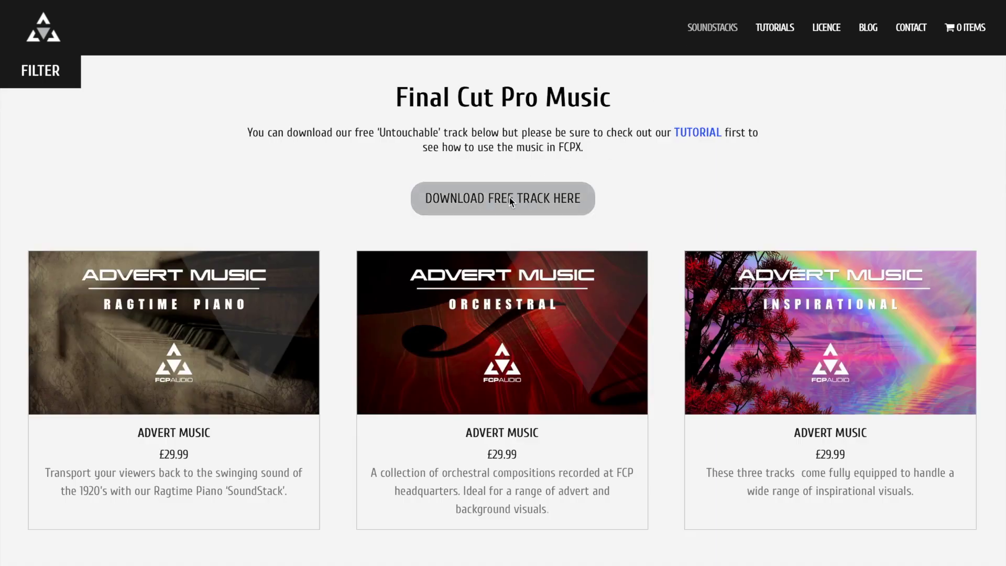
Open the Untouchable free track download page via DOWNLOAD FREE TRACK HERE
{"action": "left_click", "coordinate": [509, 199]}
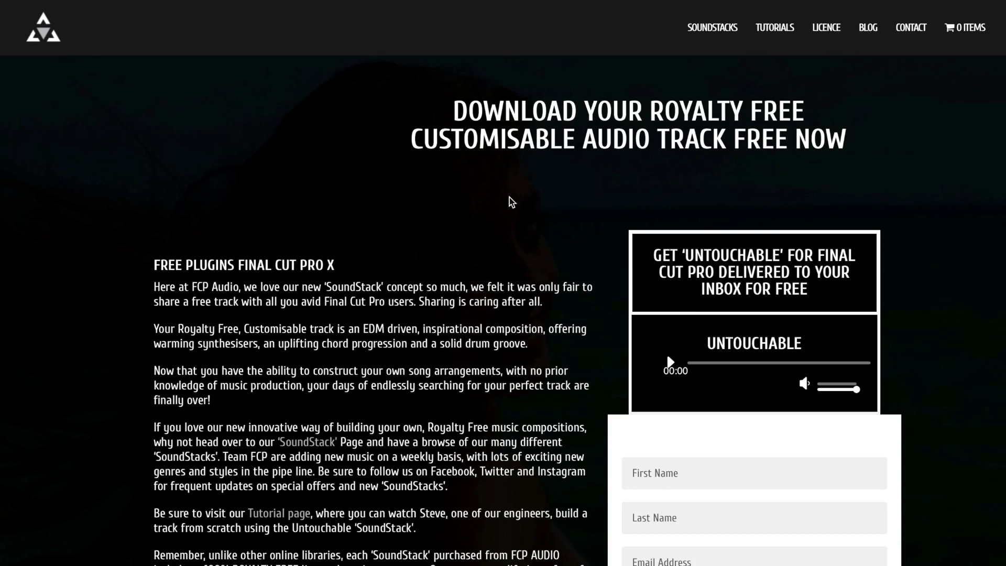